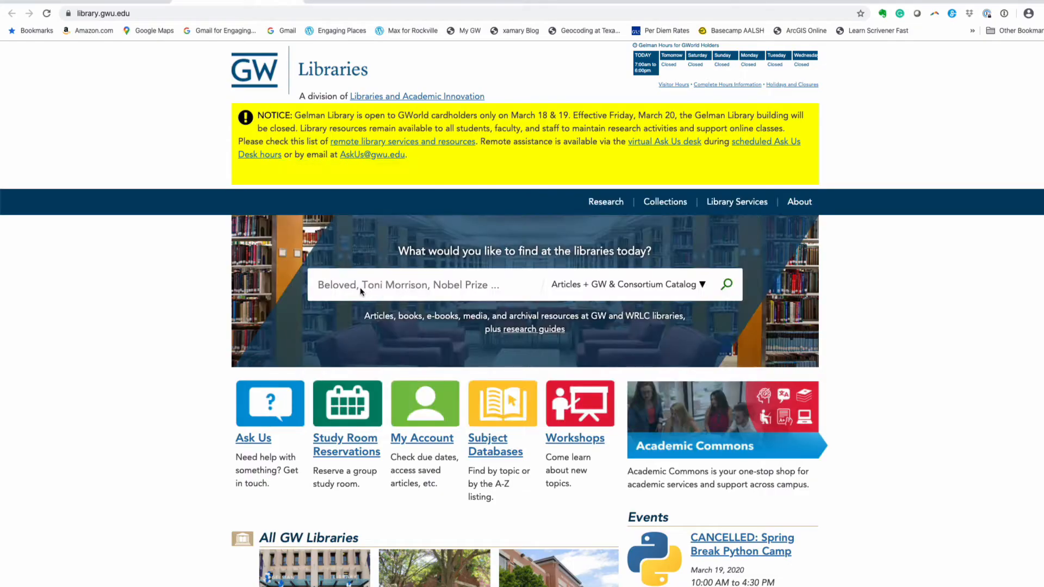
- Search the GW Libraries site for 'PolicyMap'
click(336, 284)
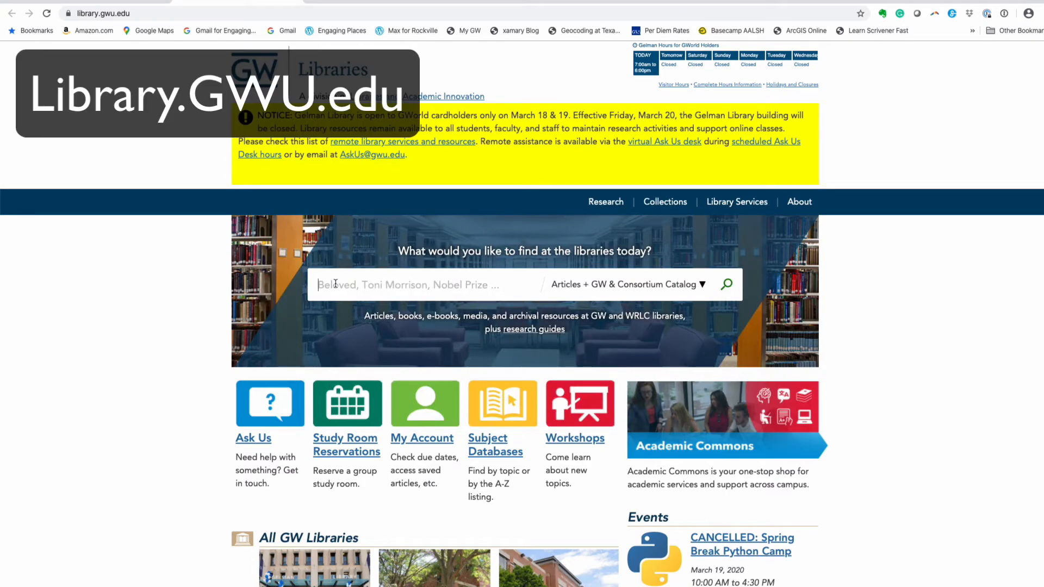
text(Pol)
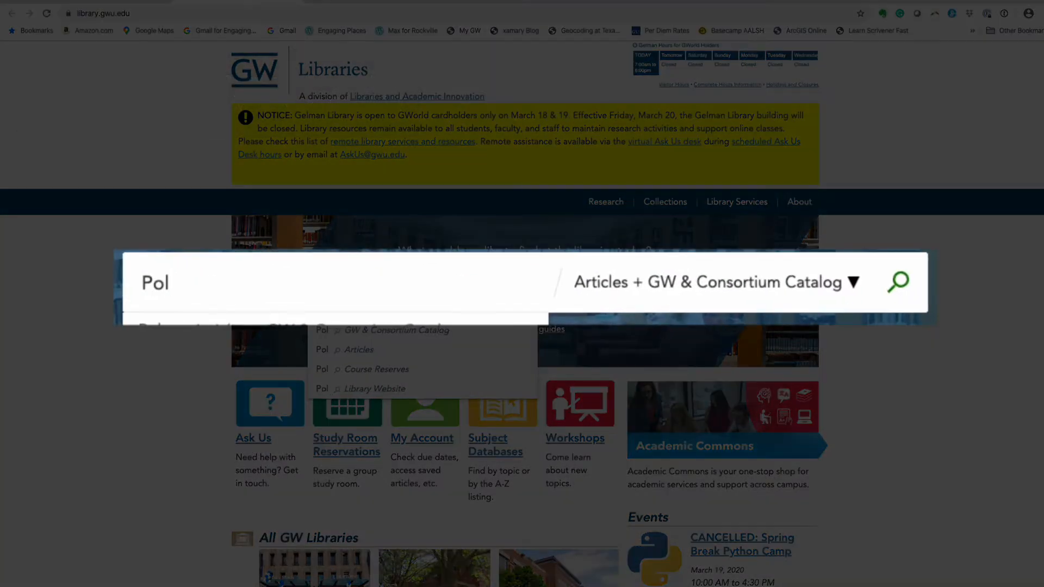
text(icyMap)
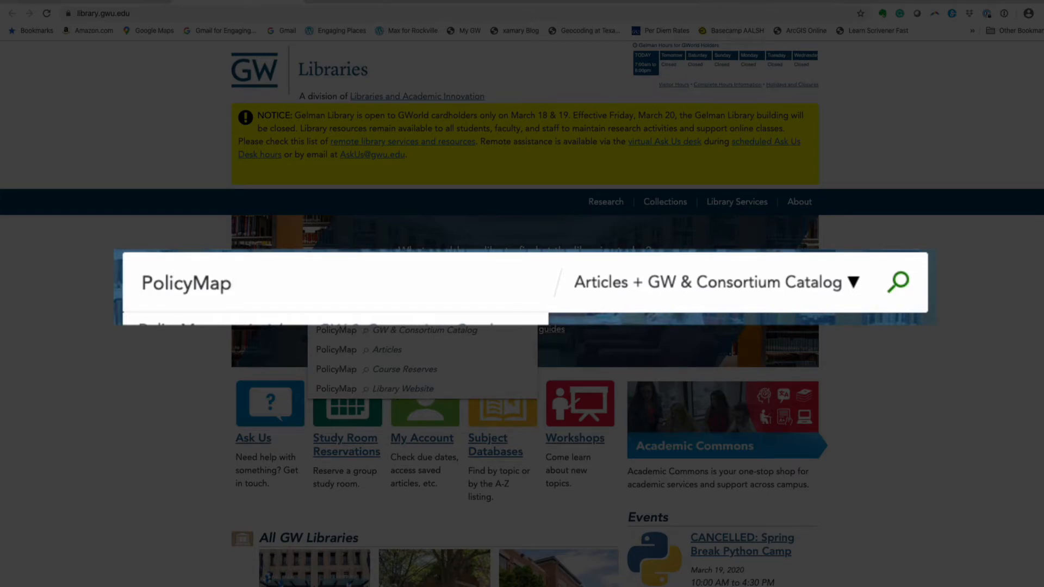
key(Return)
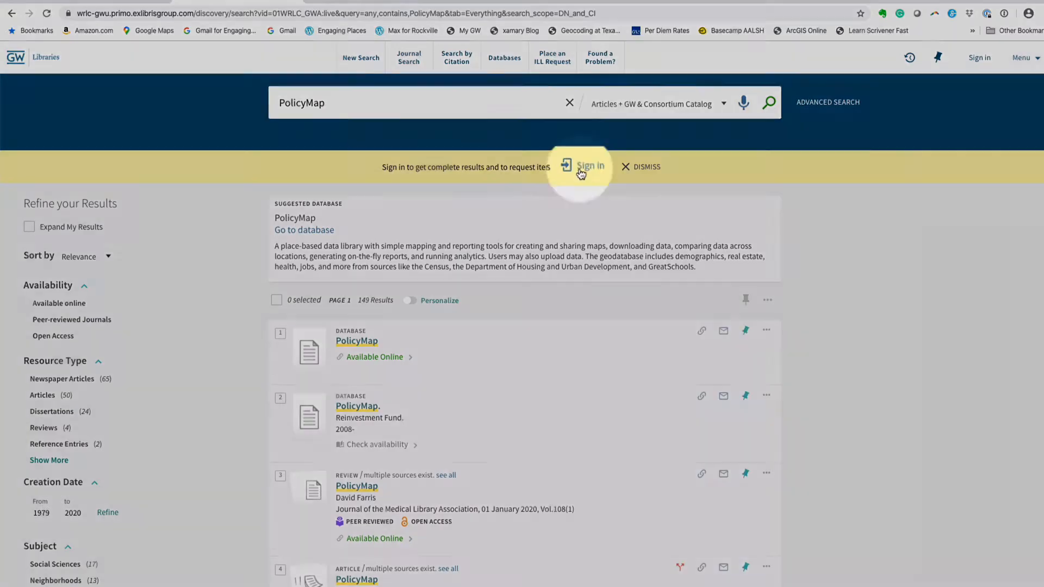
- Sign in as 'All other GW schools and institutes' and open the suggested PolicyMap database
click(581, 173)
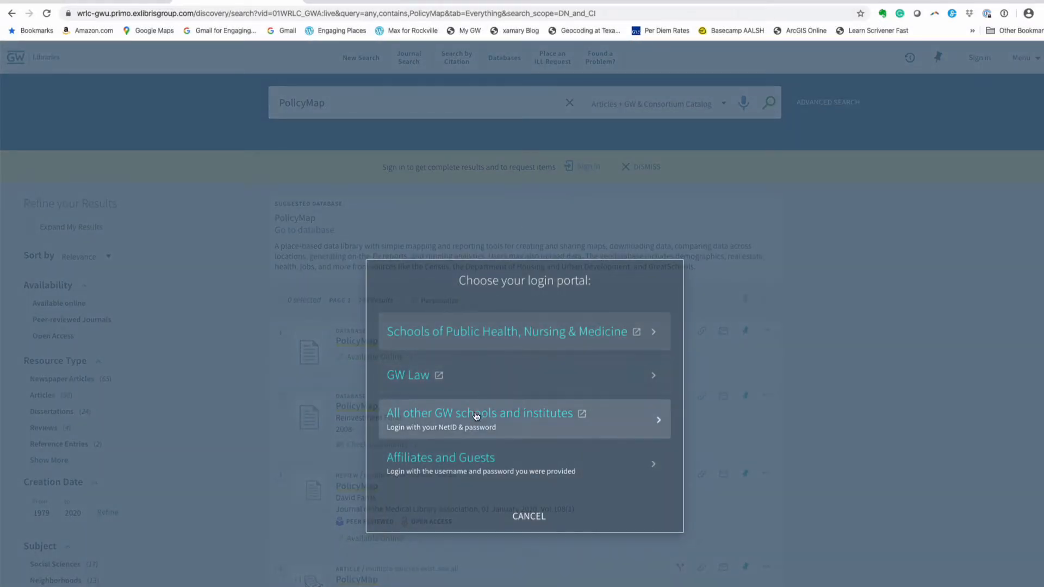
click(476, 416)
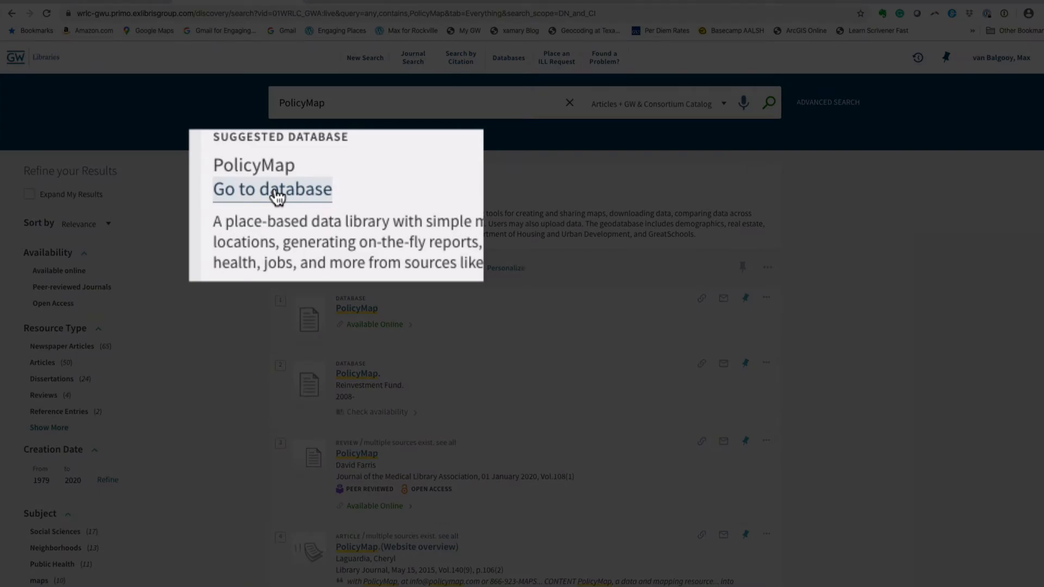
click(290, 192)
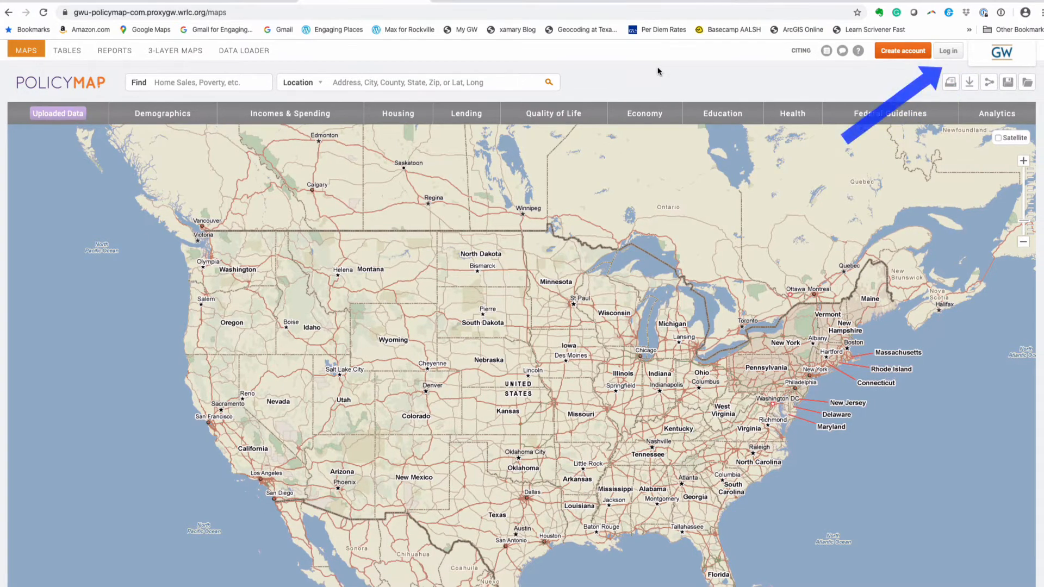
- Log in to PolicyMap with the saved GW username and the account password
click(948, 52)
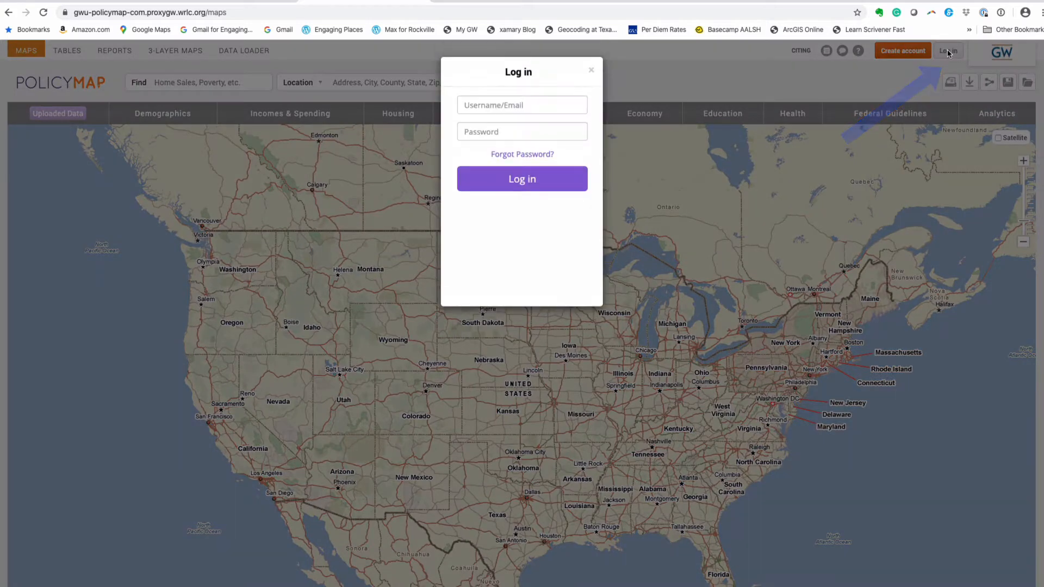
click(489, 107)
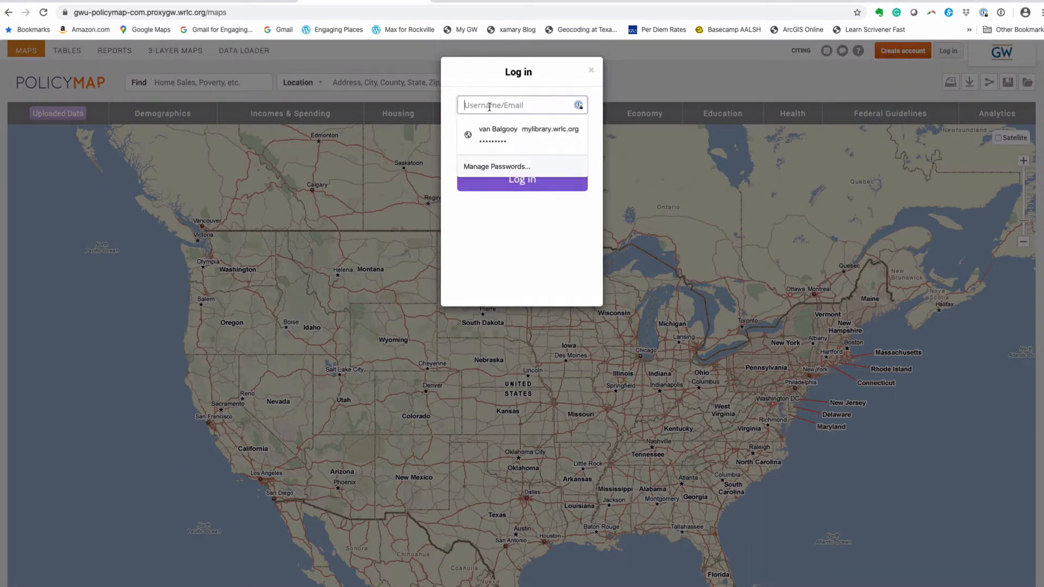
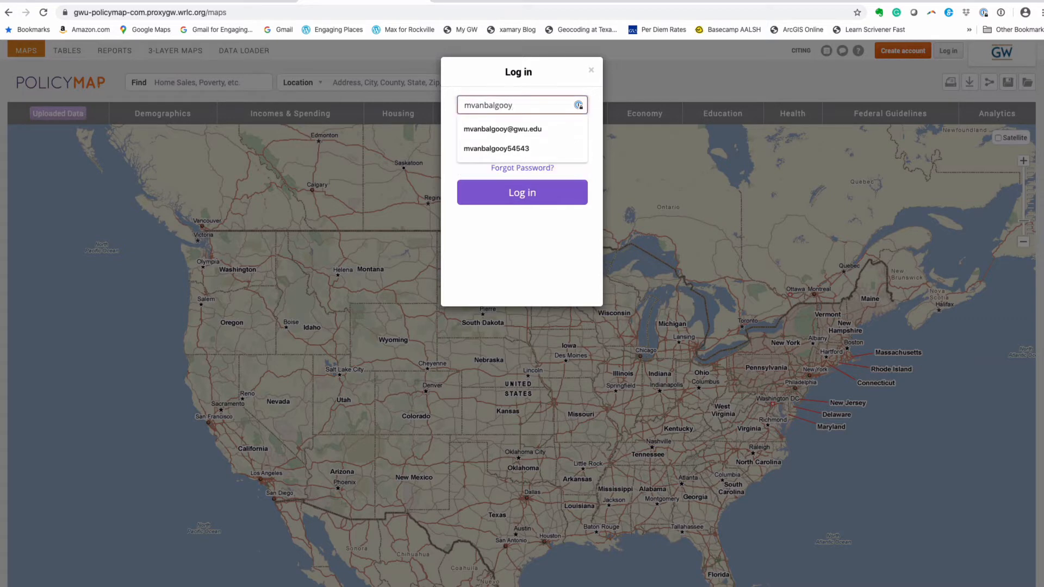
key(Down)
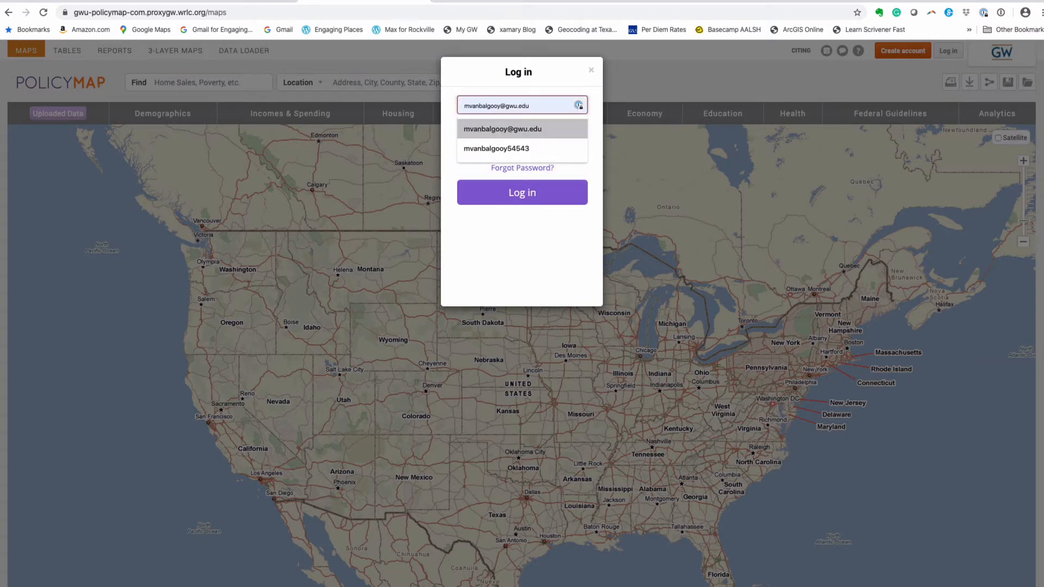
key(Return)
key(Tab)
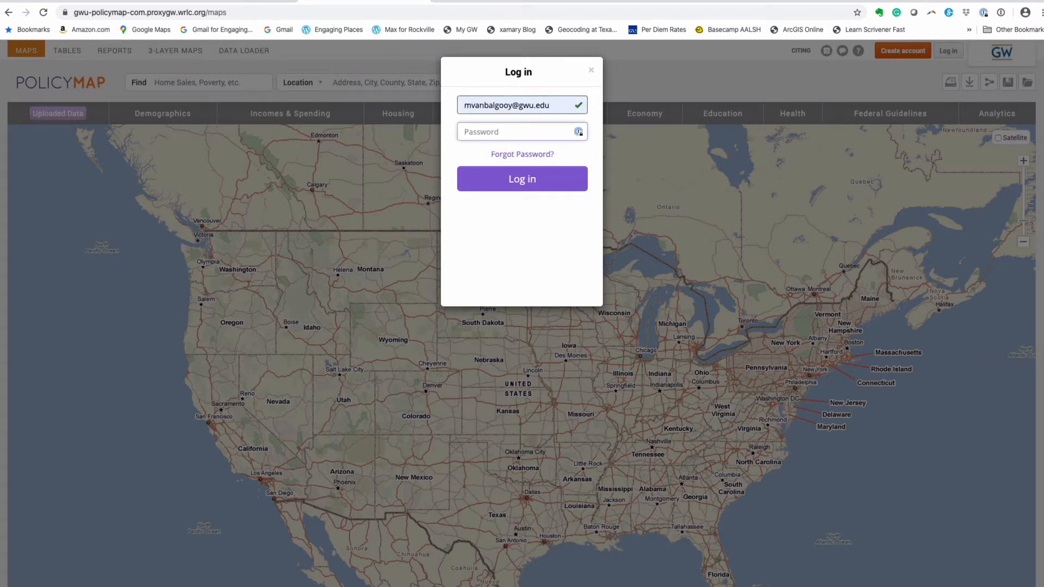
text(••)
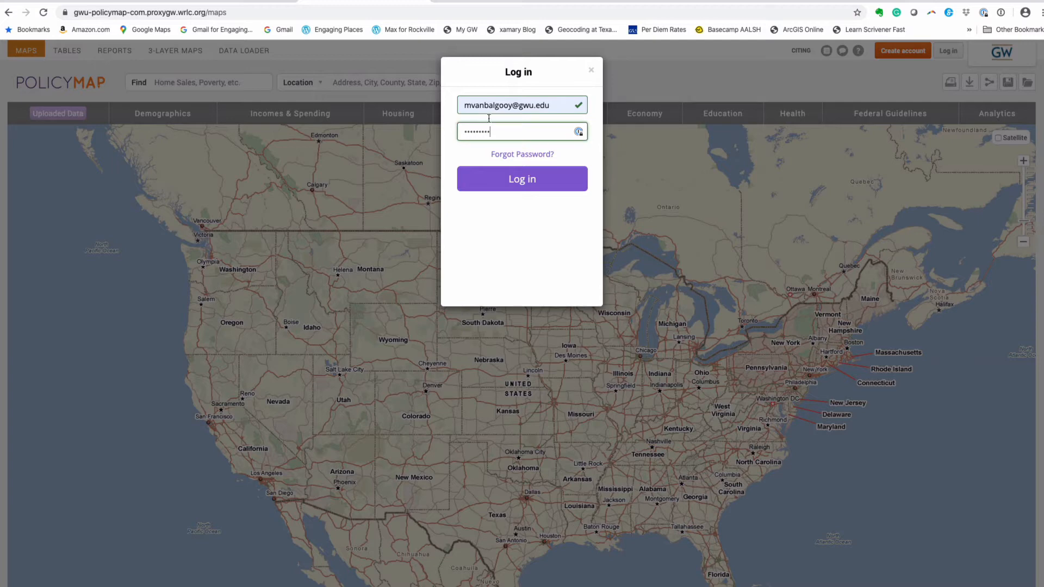
text(•••••••)
click(494, 175)
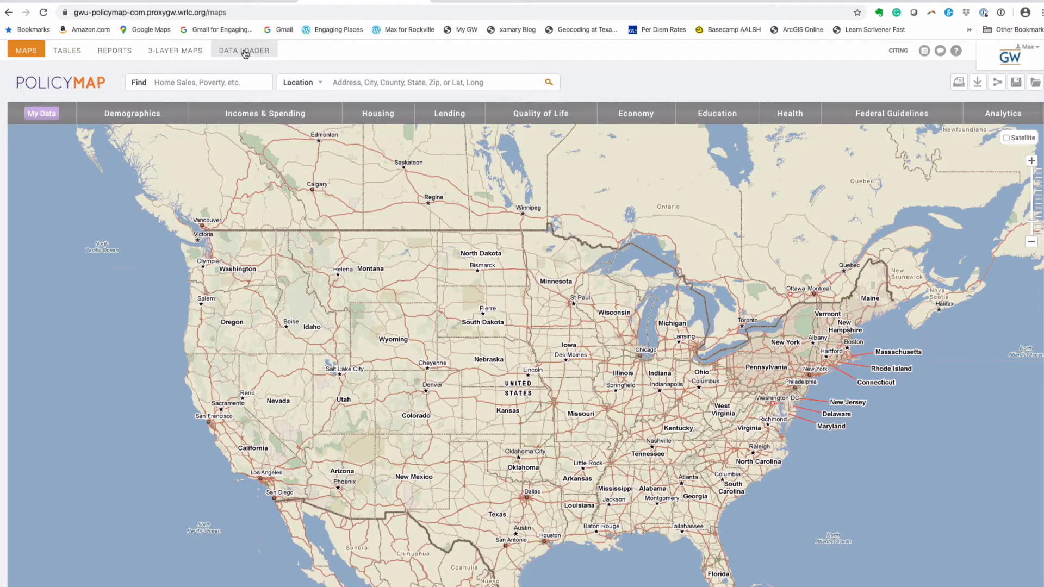
- Create a Data Loader point dataset named 'Gamble House' shared with All University Users
click(245, 54)
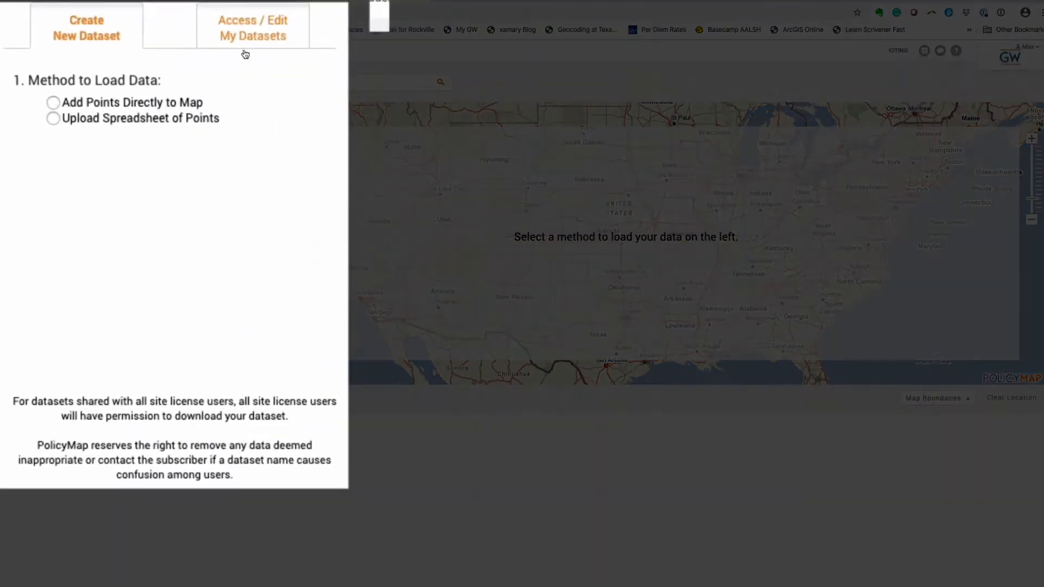
click(53, 102)
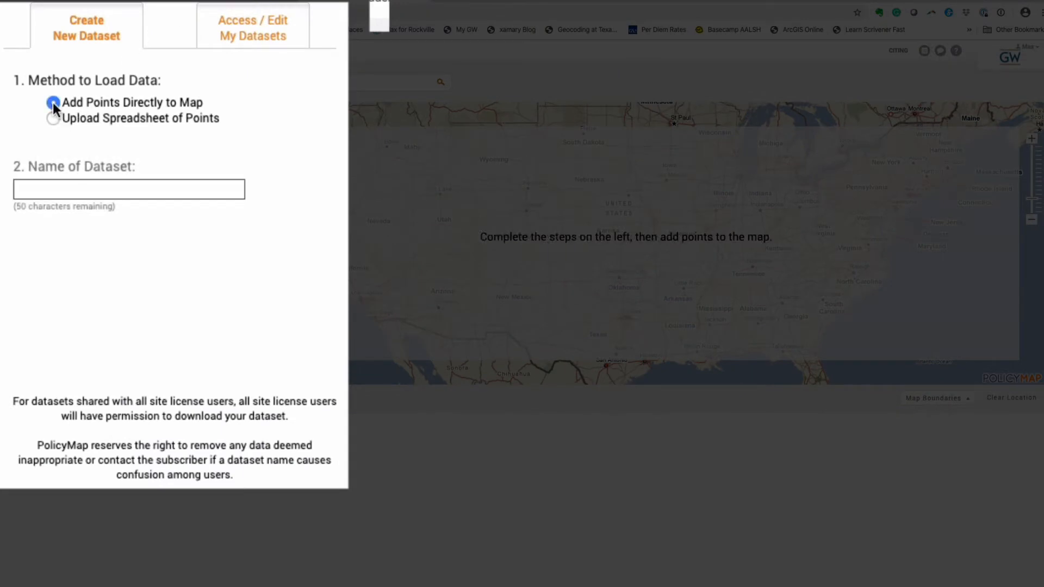
click(44, 190)
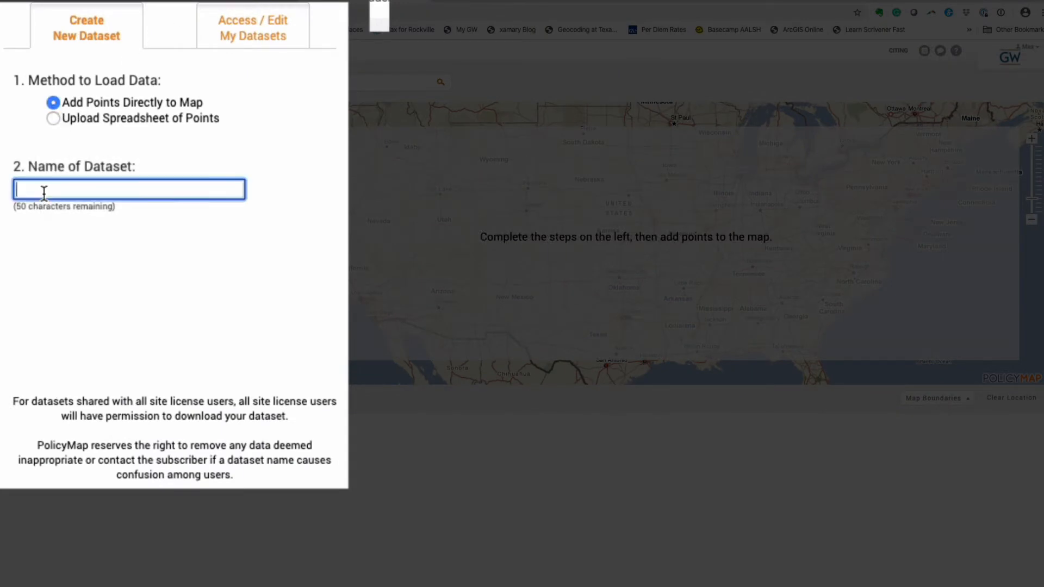
text(Ga)
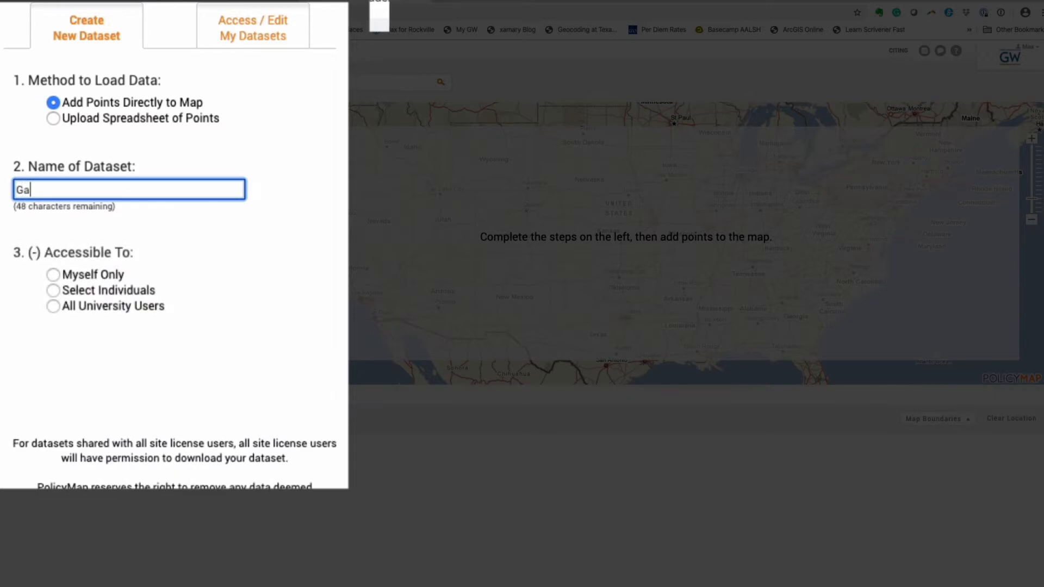
text(mble House)
click(52, 306)
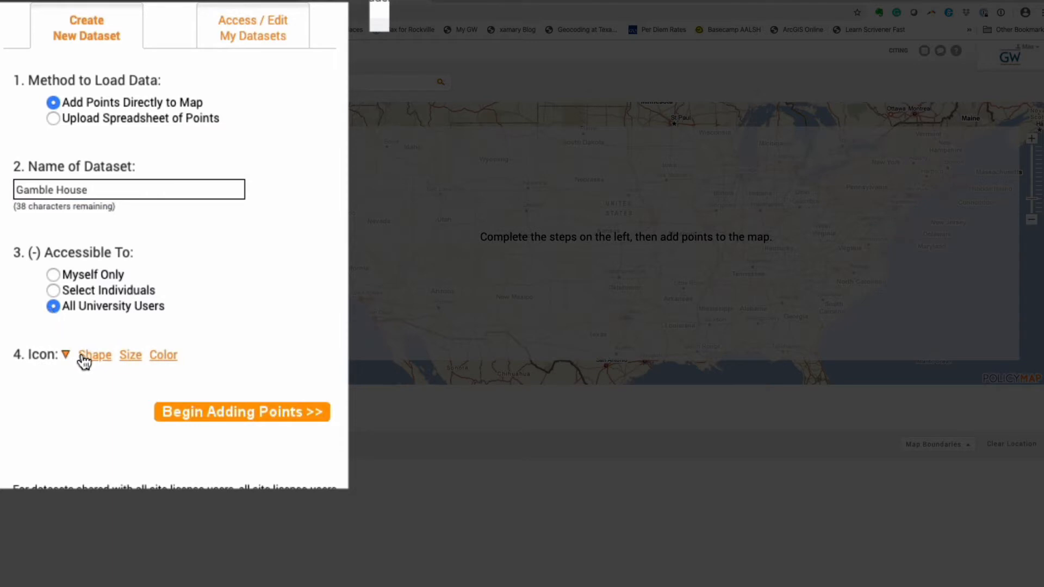
- Give the dataset a medium red star icon and begin adding points
click(84, 361)
click(153, 384)
click(127, 361)
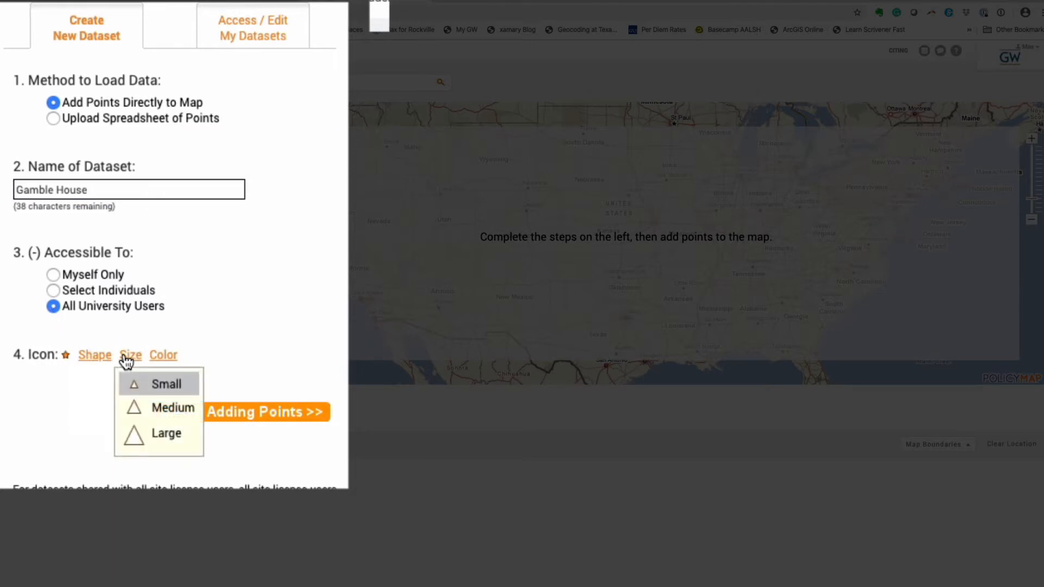
click(137, 409)
click(168, 360)
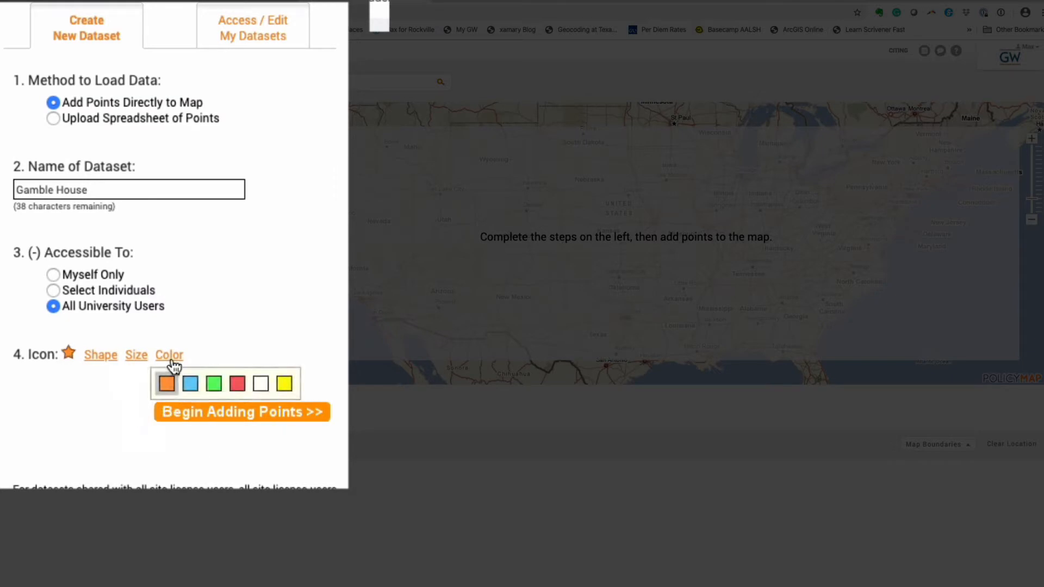
click(235, 383)
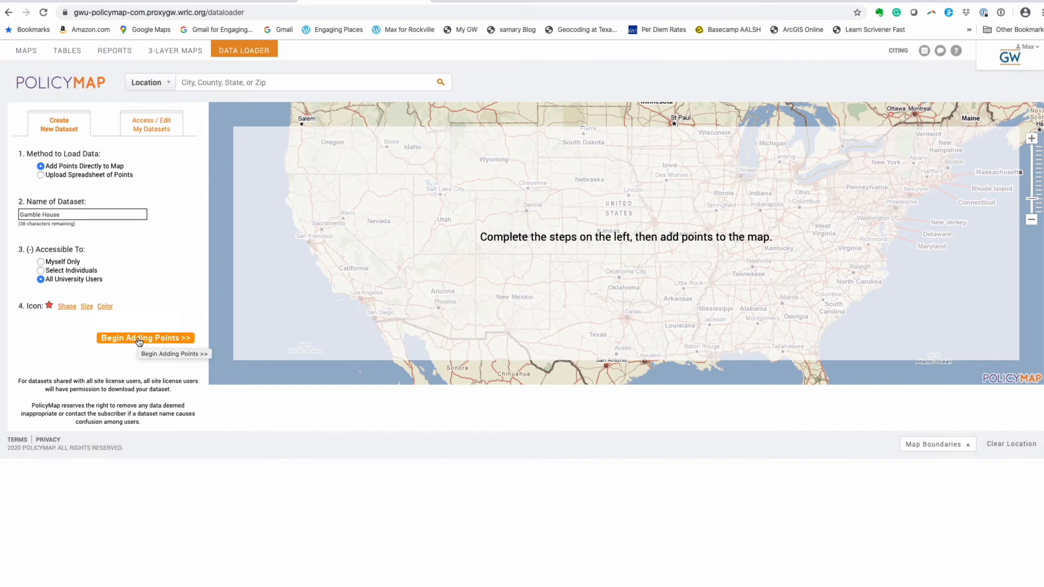
click(139, 338)
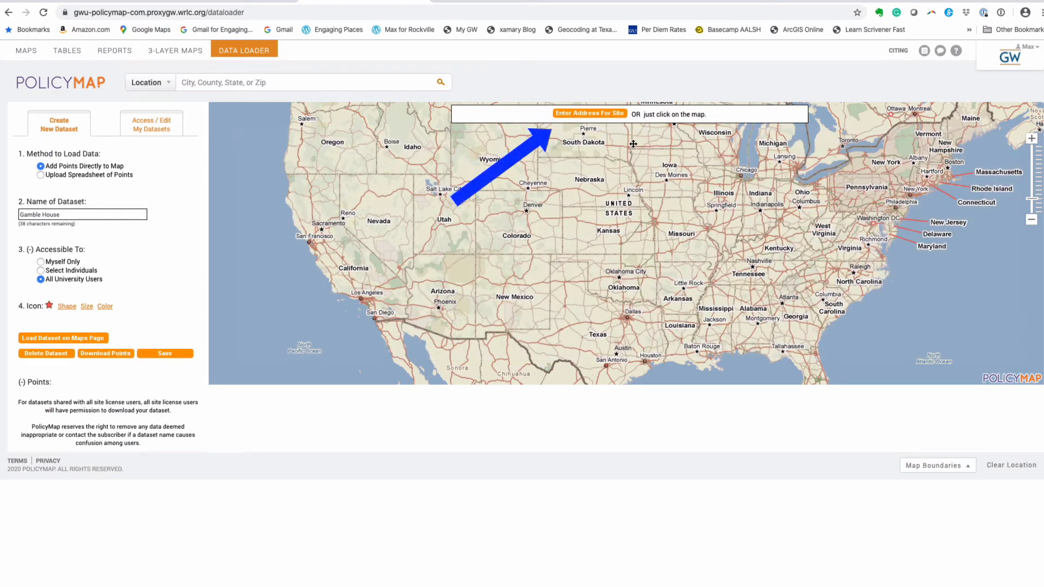
- Enter the address 4 Westmoreland Place, Pasadena, CA and locate it on the map
click(591, 113)
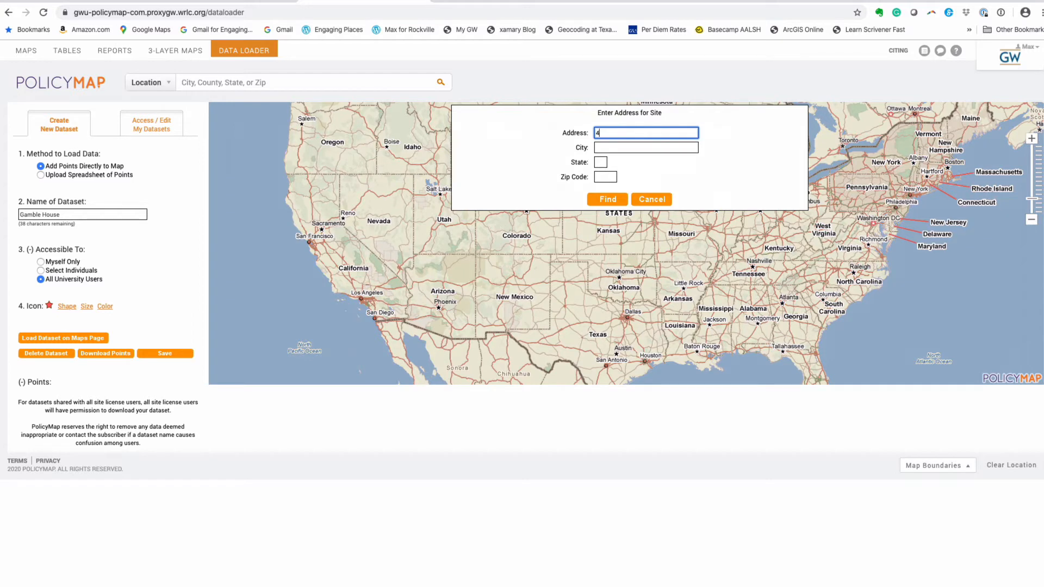
text(4 Westmoreland Place)
key(Tab)
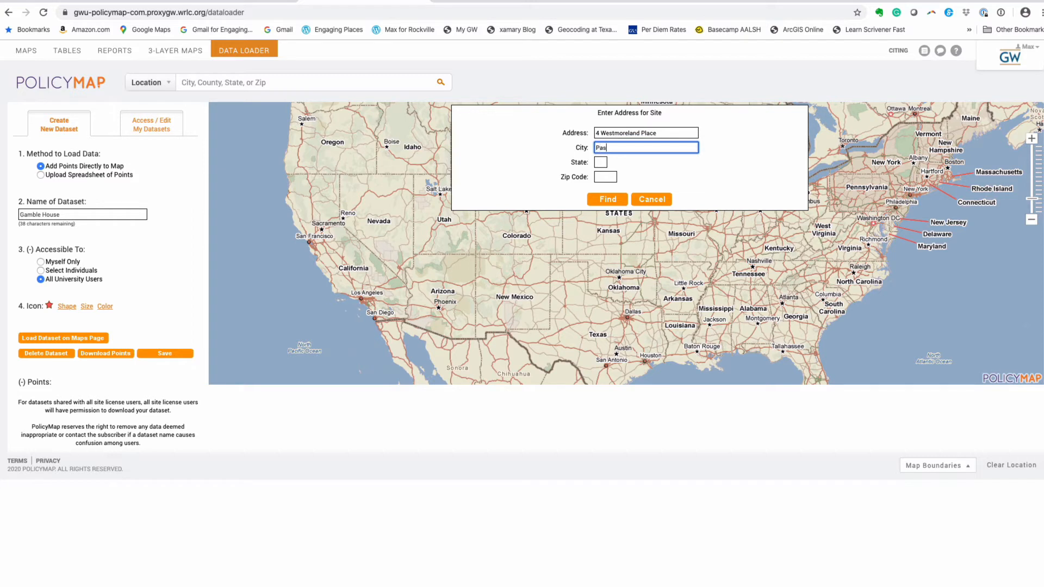
text(Pasadena)
key(Tab)
text(CA)
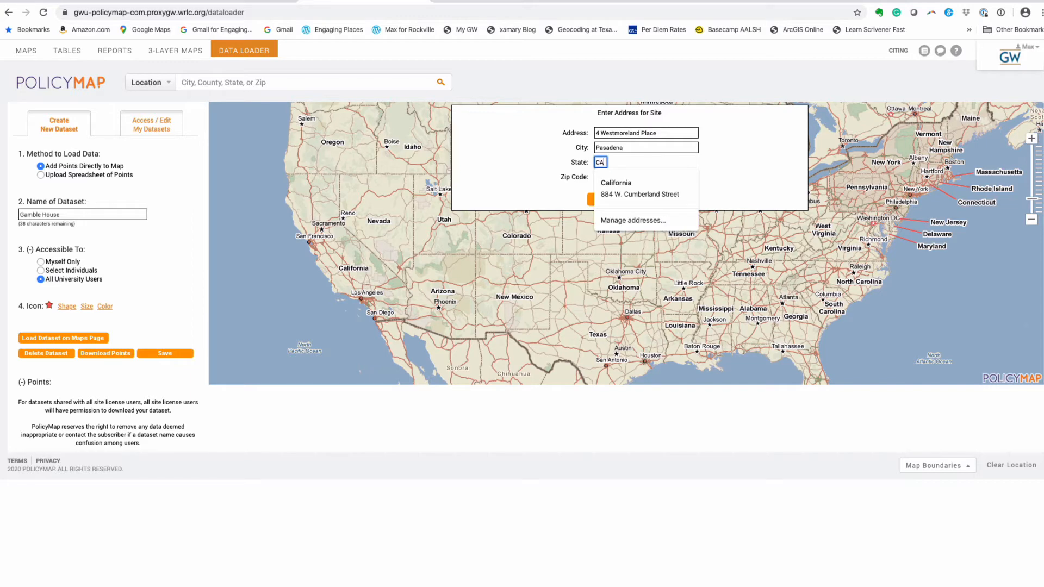
key(Tab)
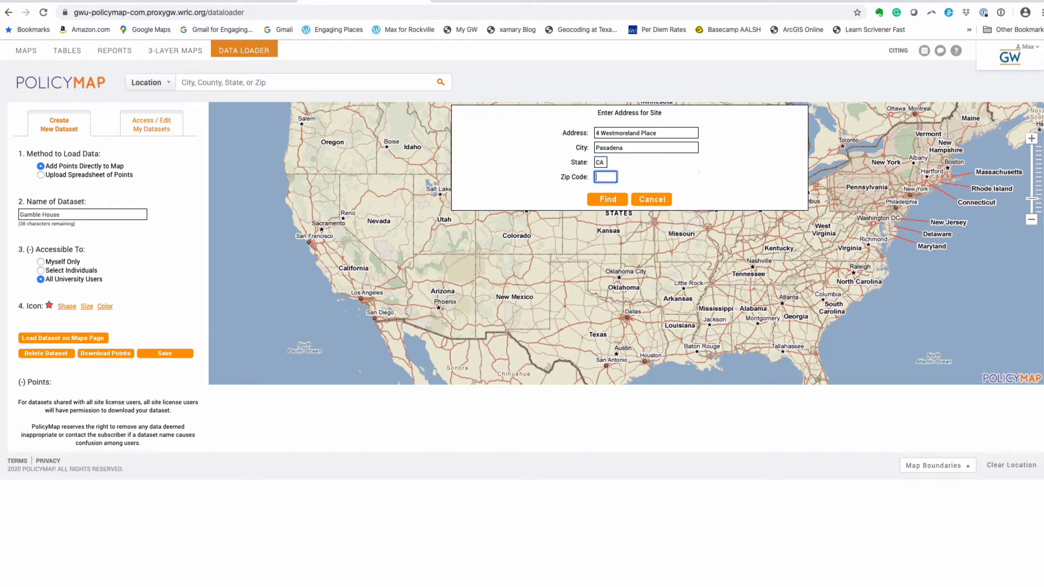
click(615, 203)
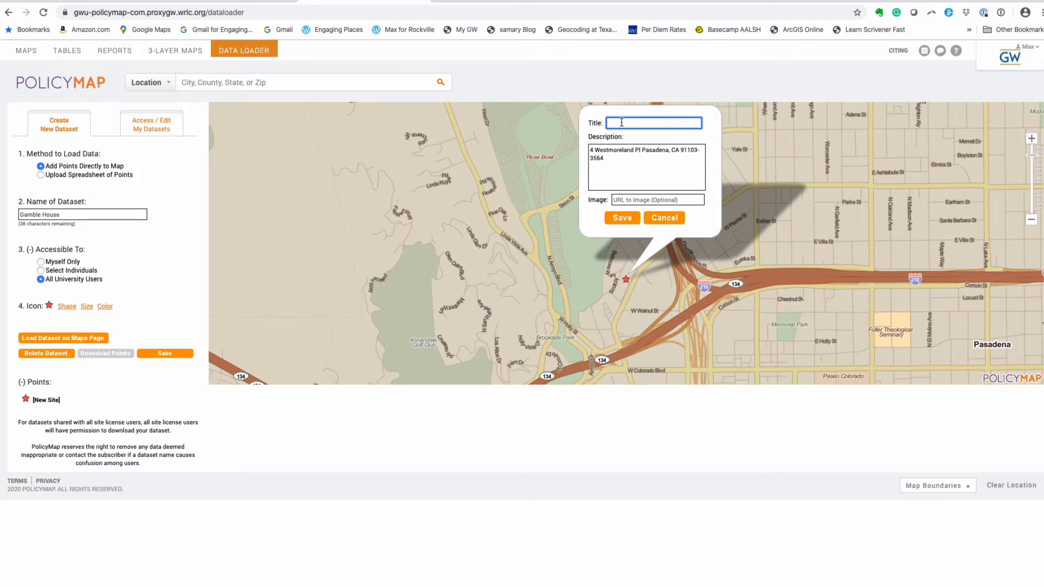
- Title the new point 'Gamble House' and save it
text(Gamble House)
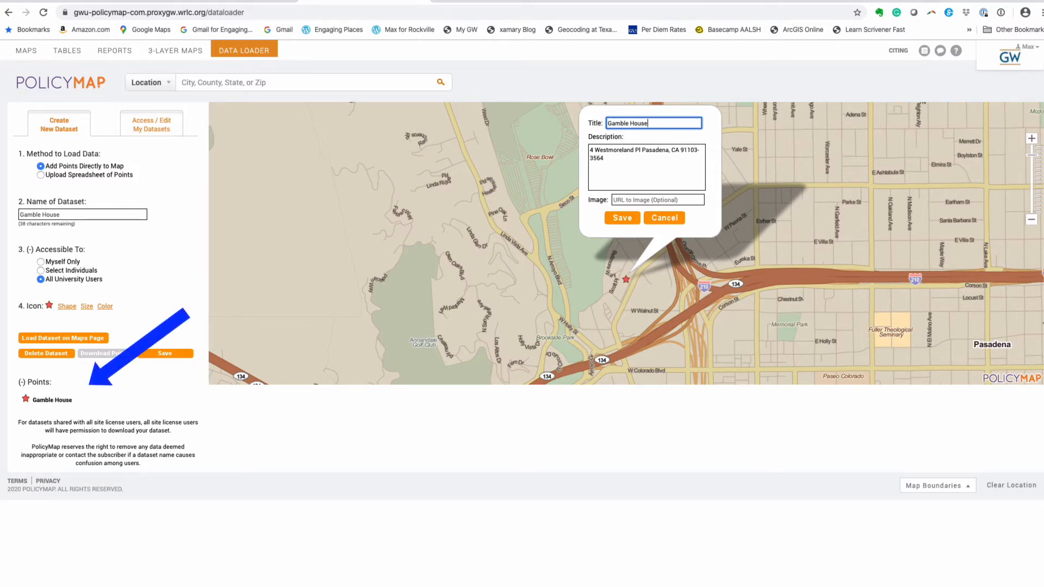
click(623, 218)
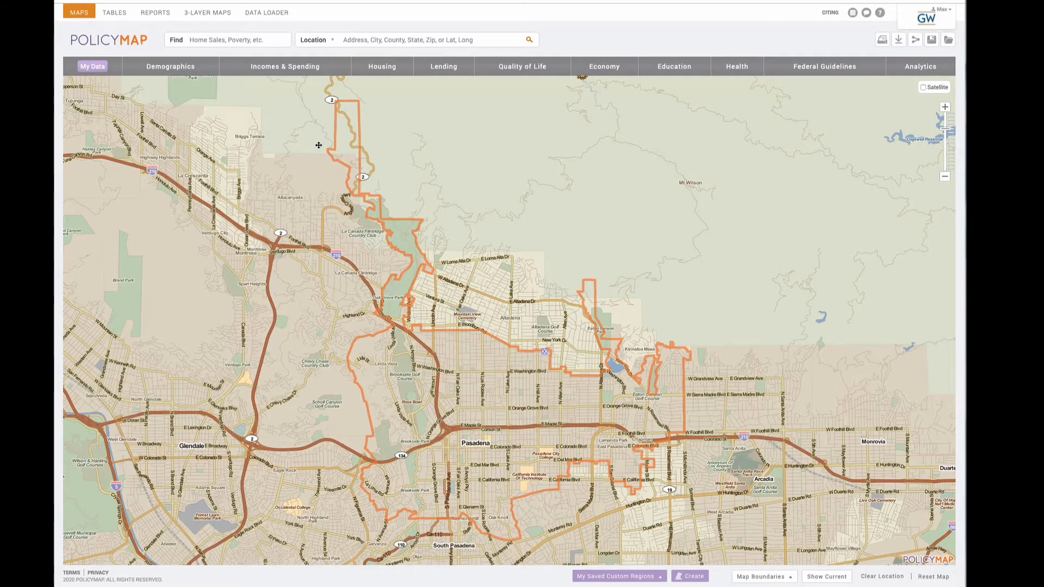
- Load Gamble House from My Data, remove its point from the map, and reopen My Data
click(93, 67)
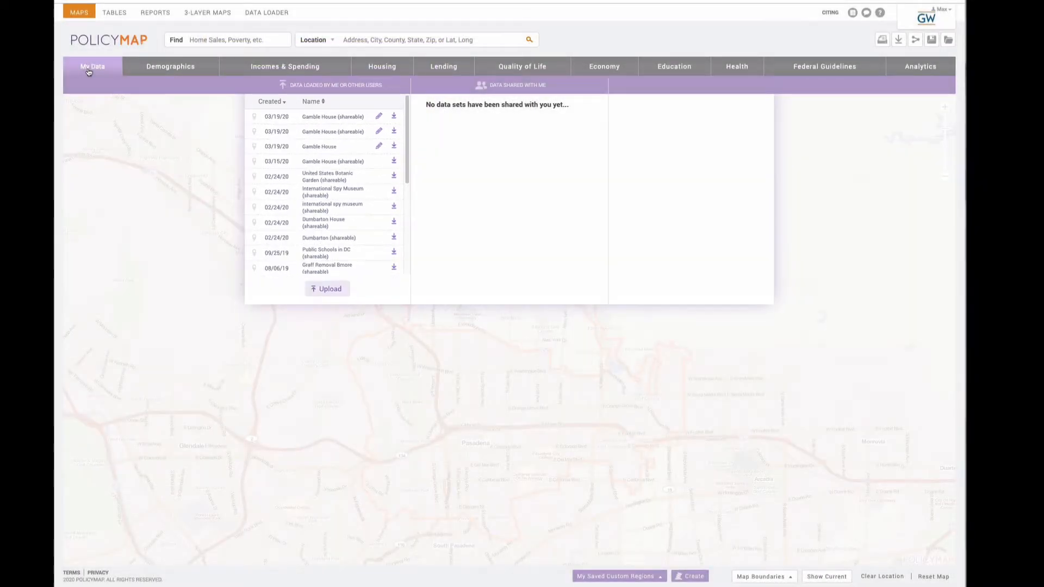
click(323, 145)
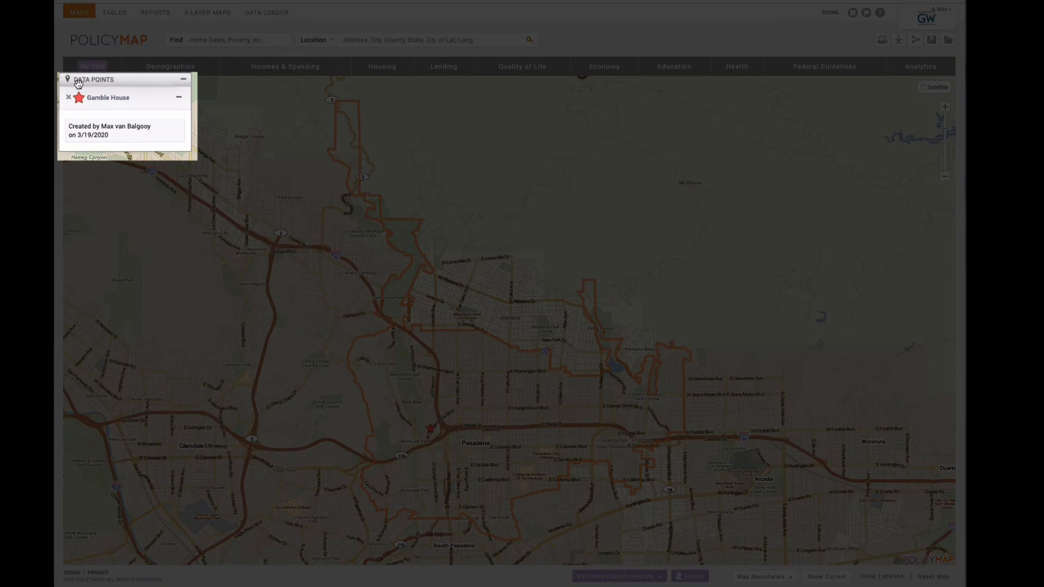
click(183, 80)
click(183, 80)
click(69, 98)
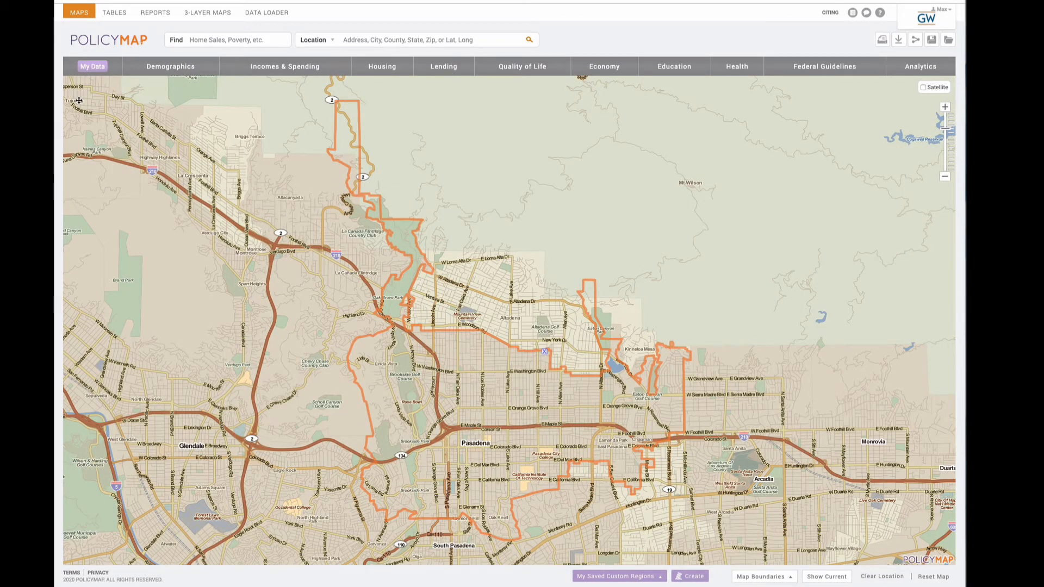
click(92, 66)
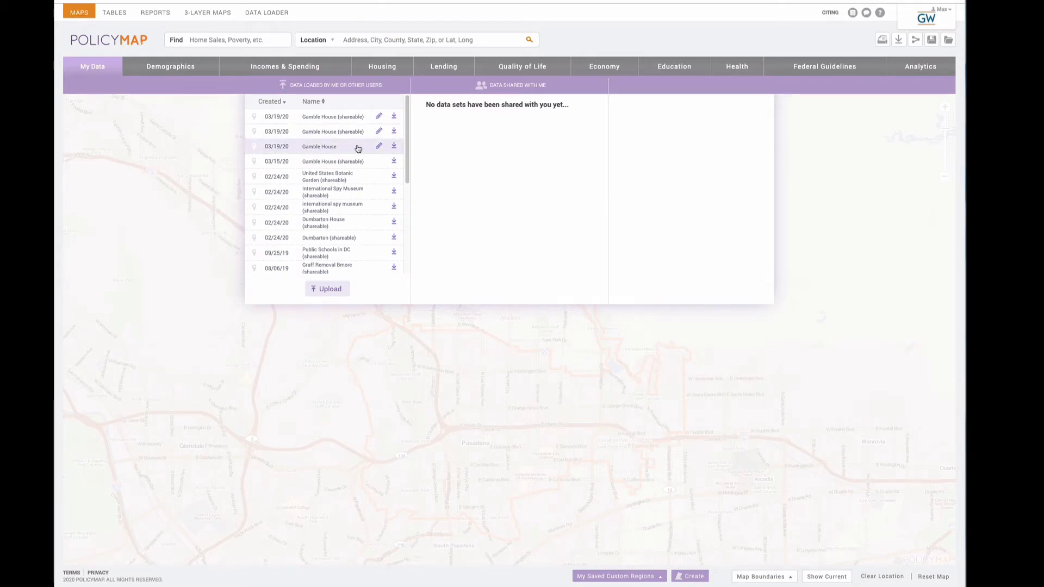
- Edit the Gamble House dataset to use a Large blue star icon and save it
click(379, 146)
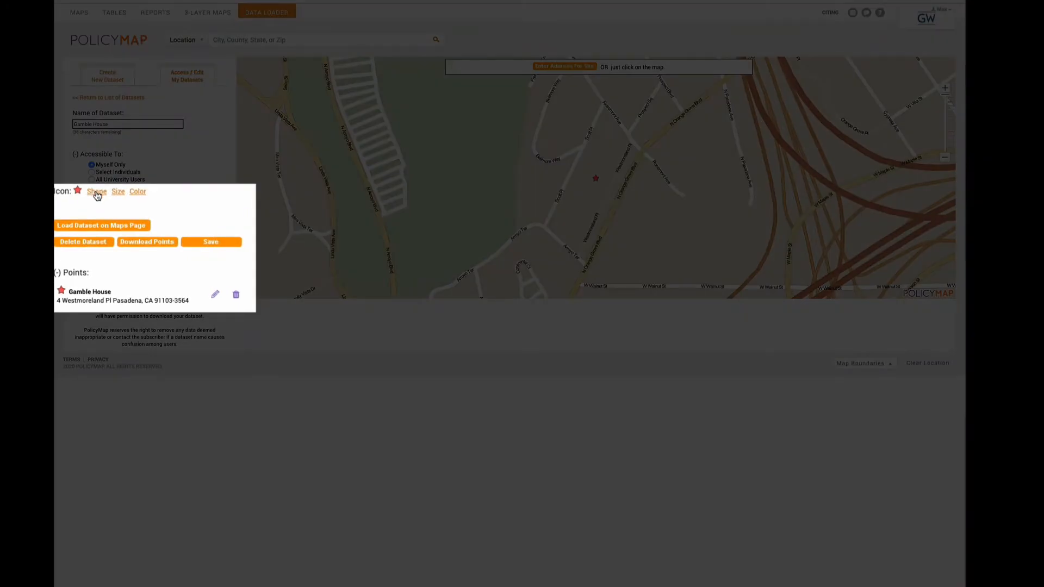
click(117, 192)
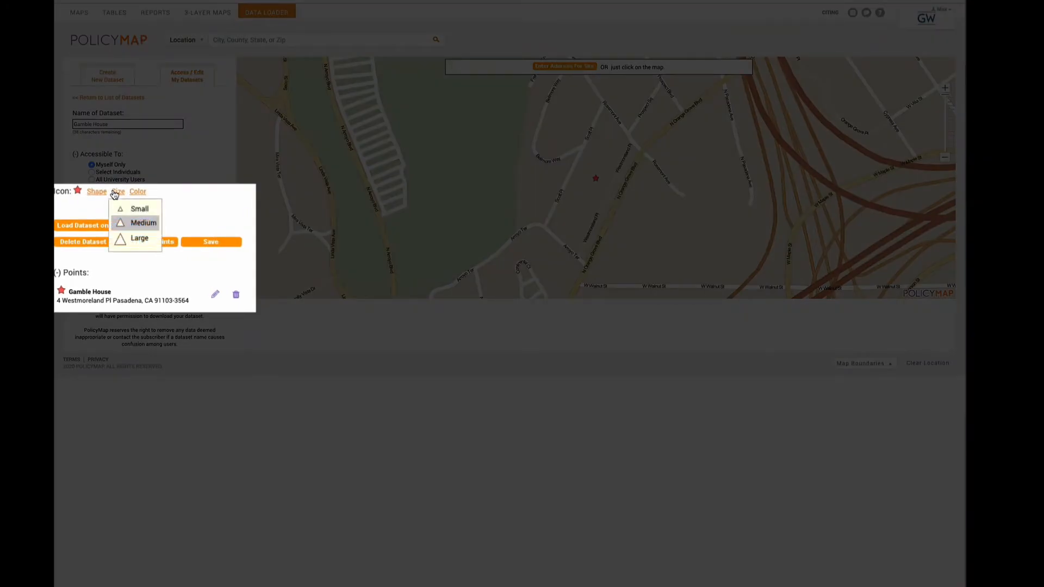
click(125, 238)
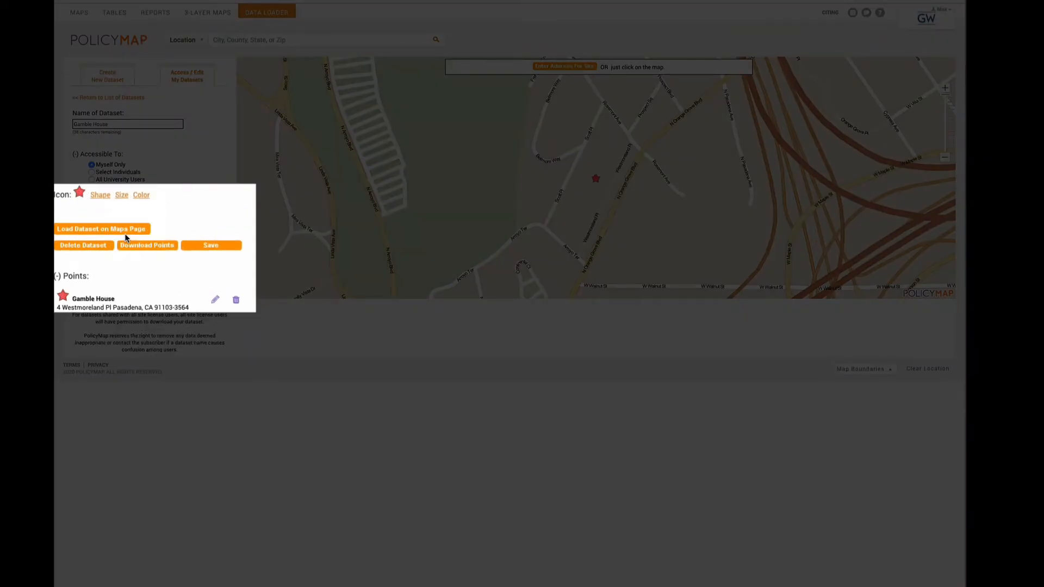
double_click(142, 197)
click(142, 196)
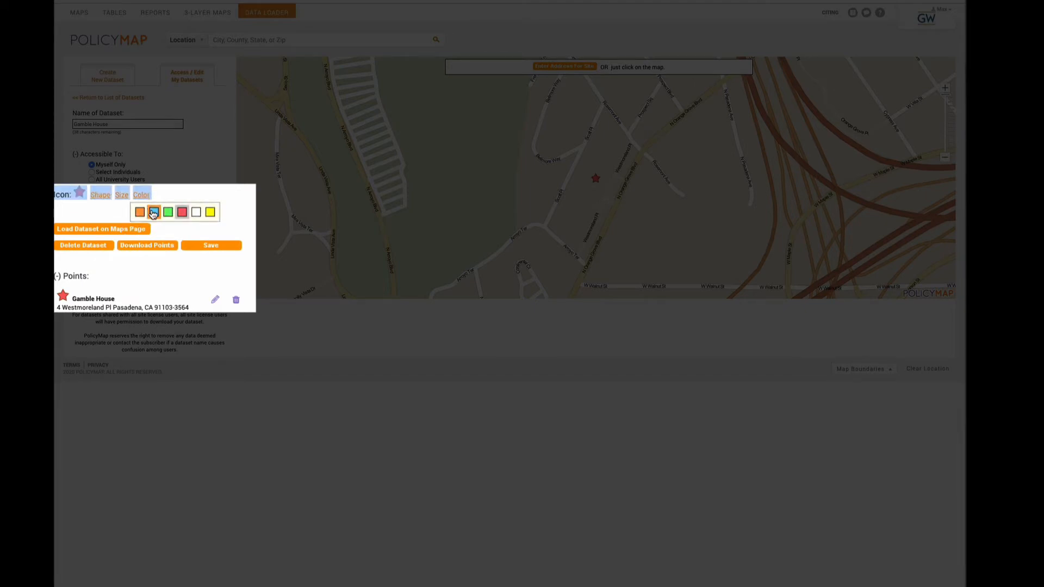
click(153, 213)
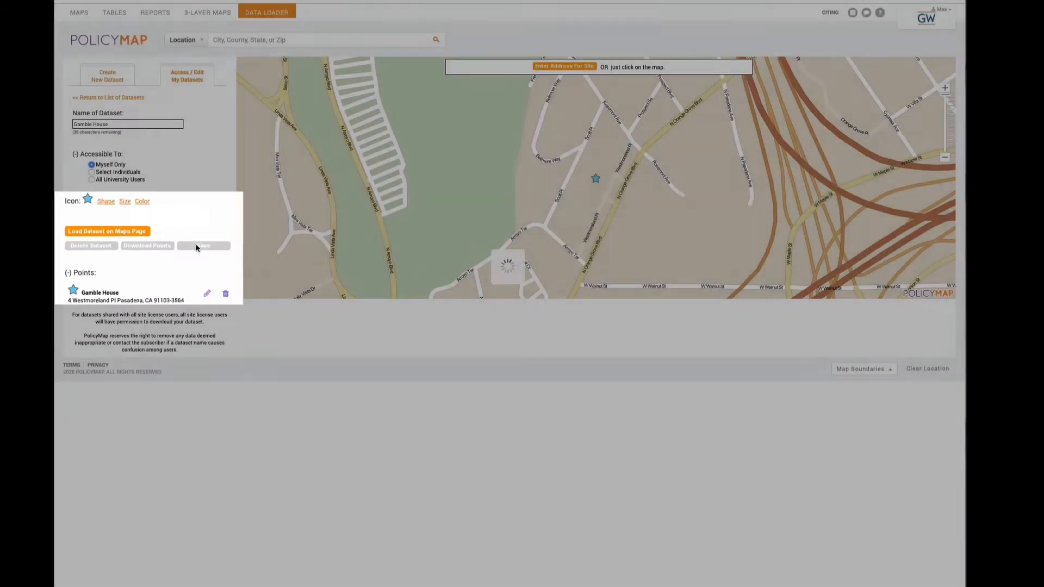
click(191, 247)
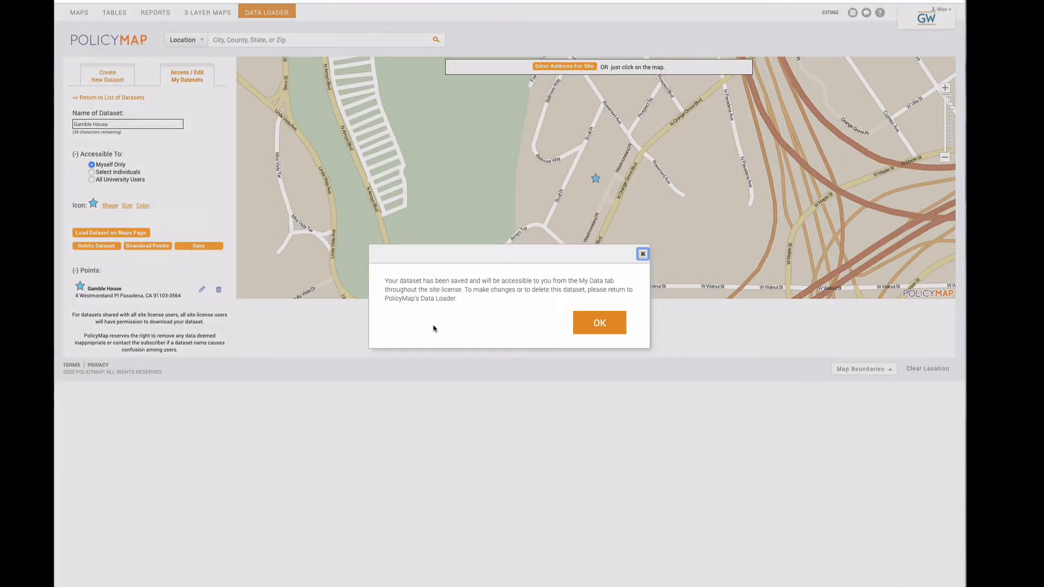
click(604, 329)
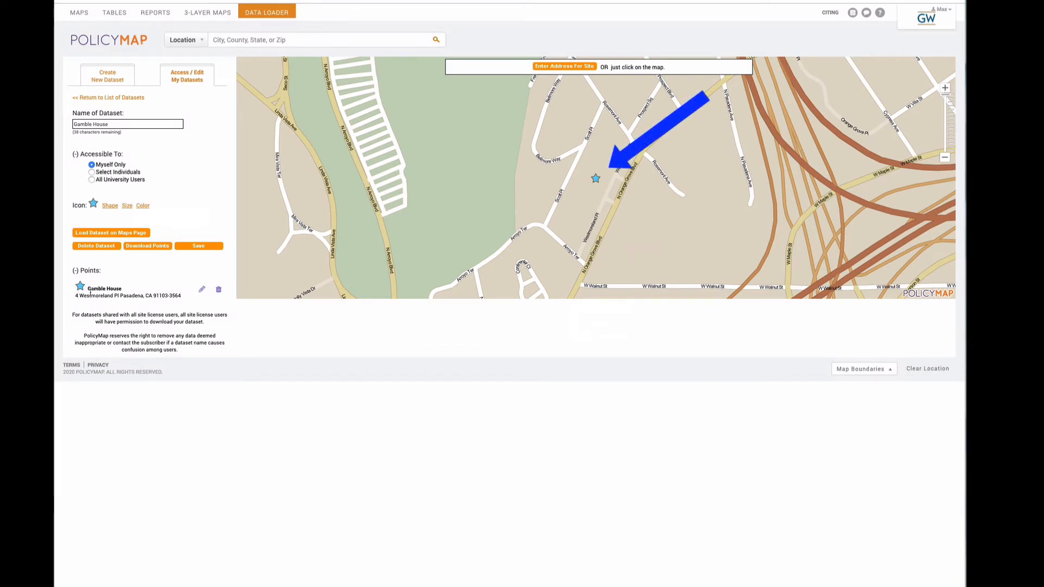
- Return to the Maps page and load the Gamble House dataset from My Data
click(73, 13)
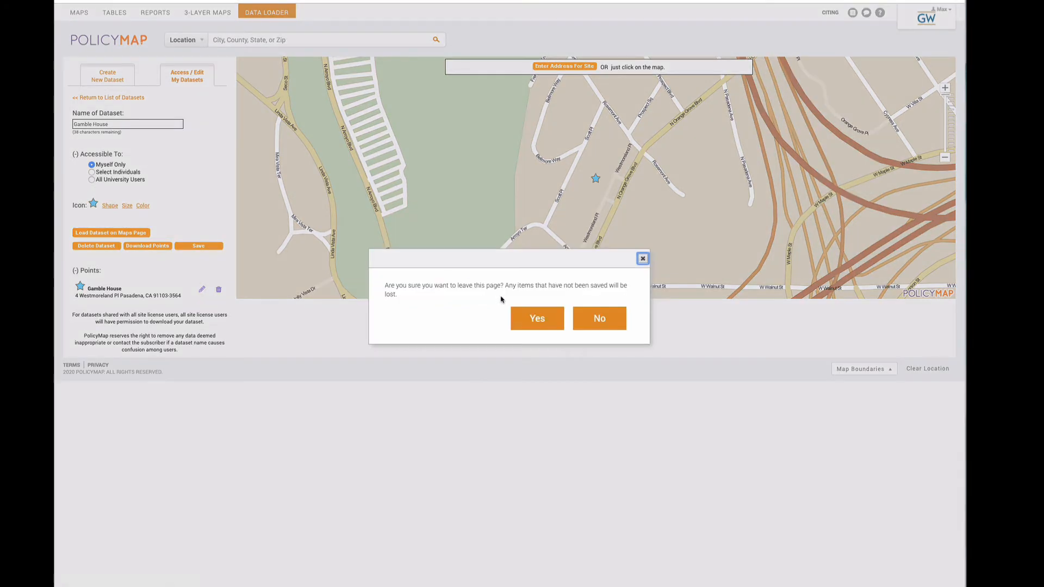
click(530, 318)
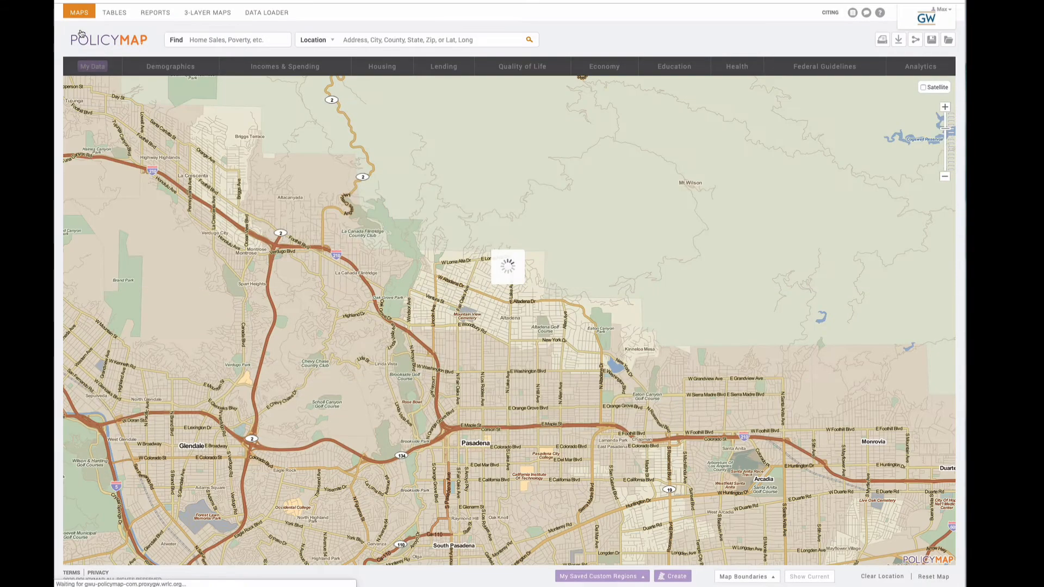
click(97, 66)
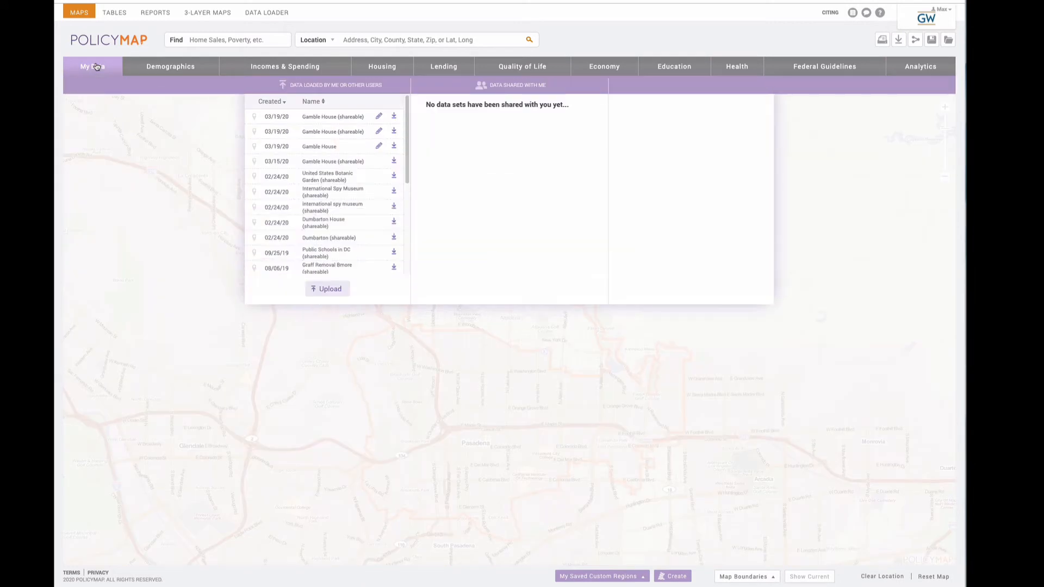
click(330, 148)
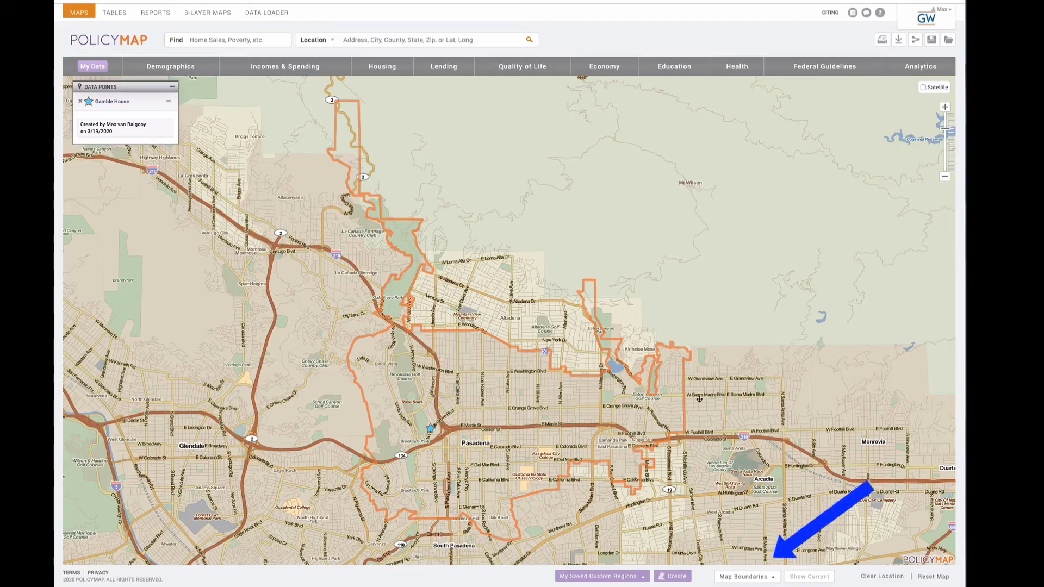
- In Map Boundaries, turn Public Transit Rail Lines back off and enable School Districts
click(744, 576)
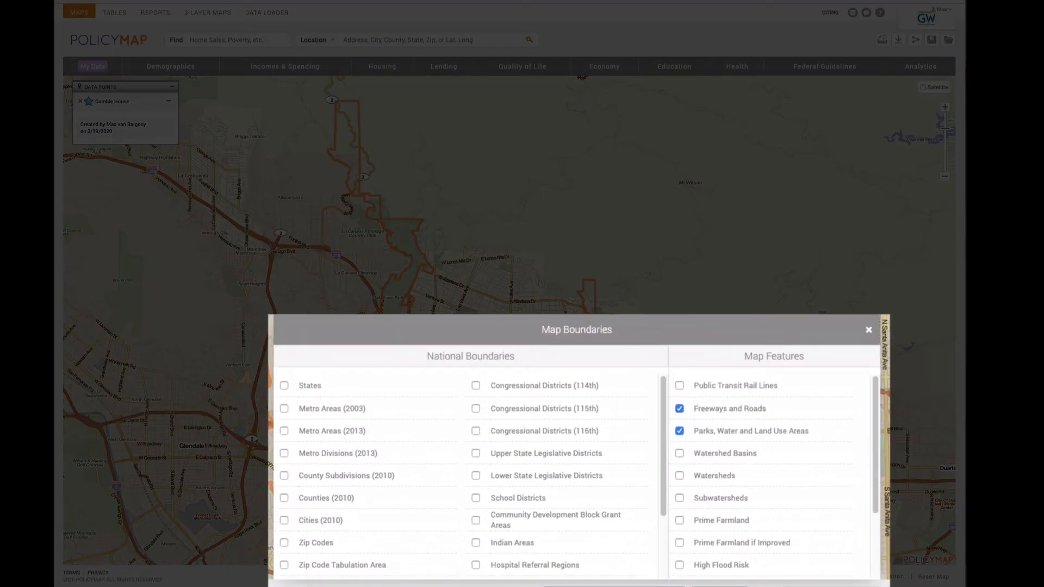
click(680, 386)
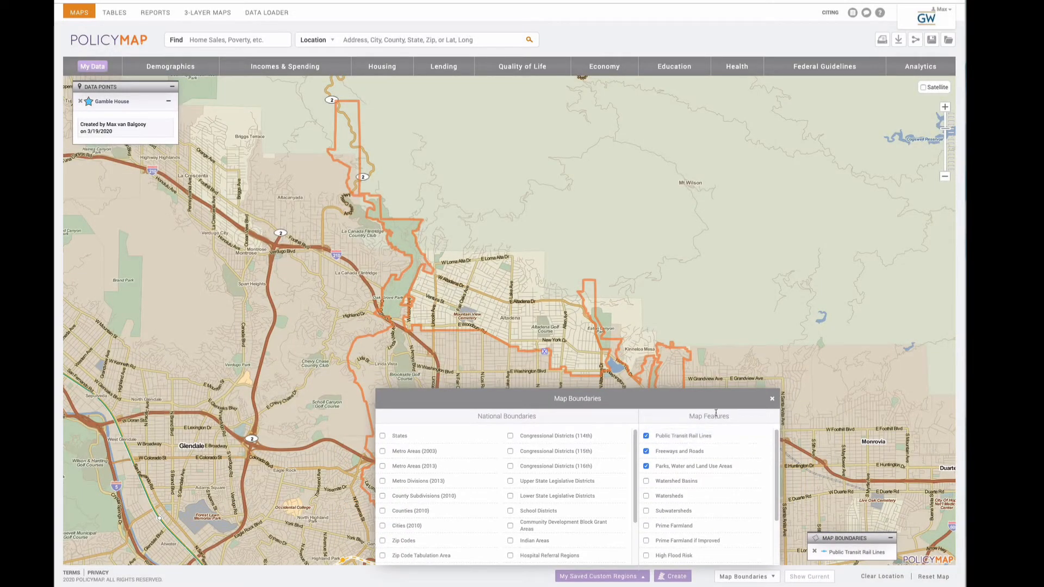
click(772, 399)
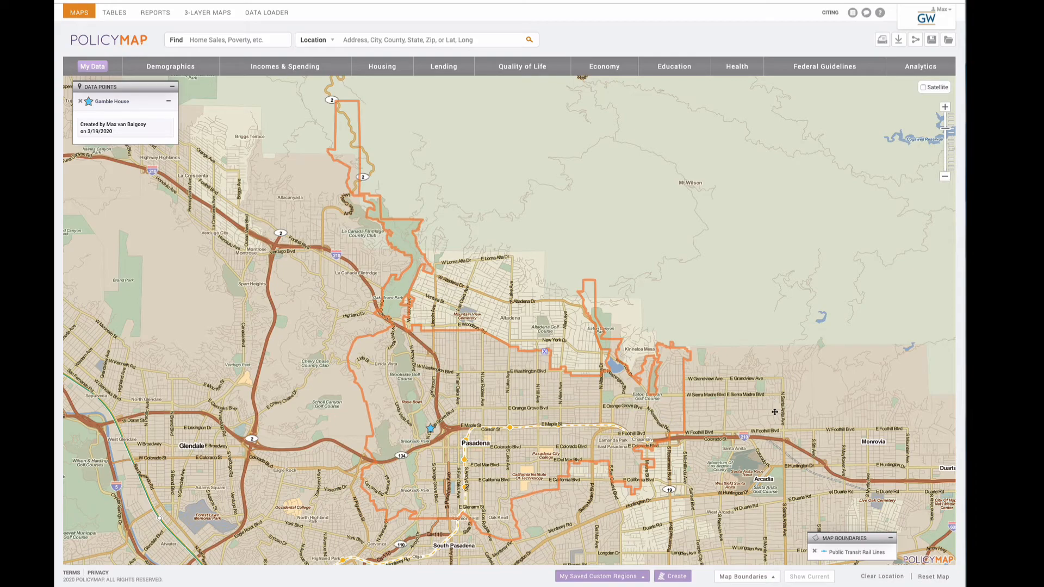
click(769, 577)
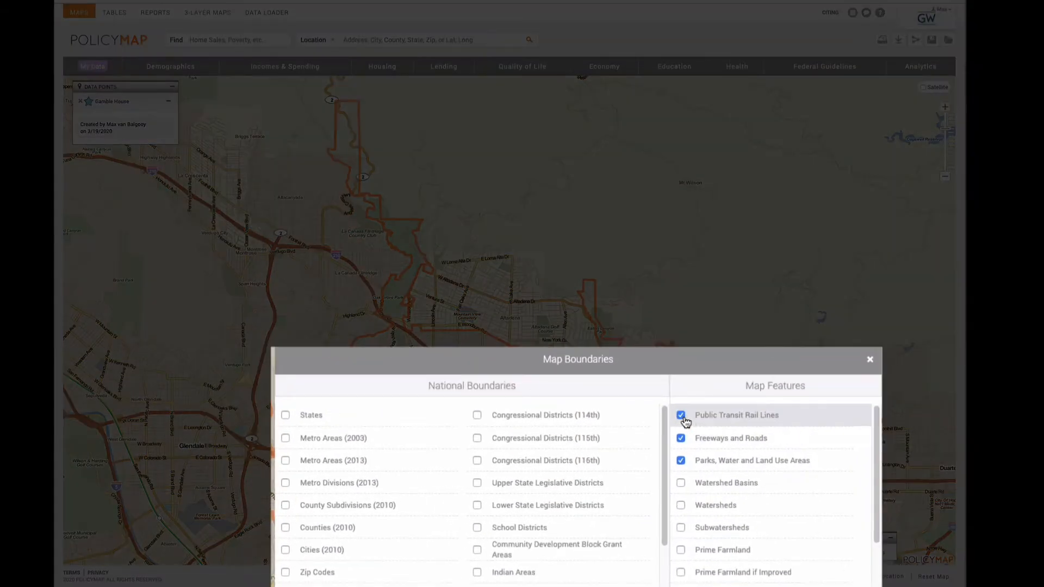
click(682, 417)
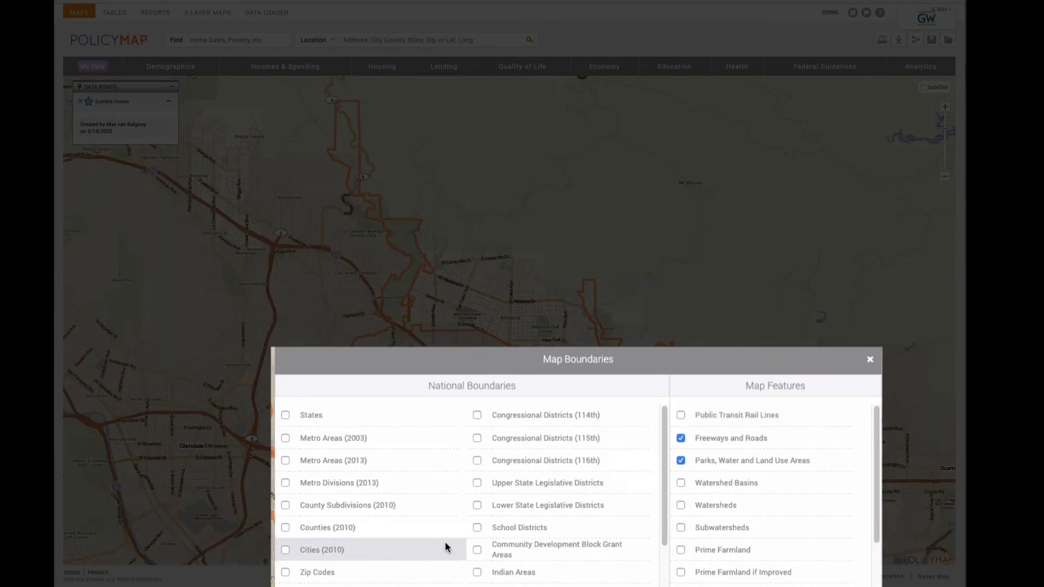
click(477, 528)
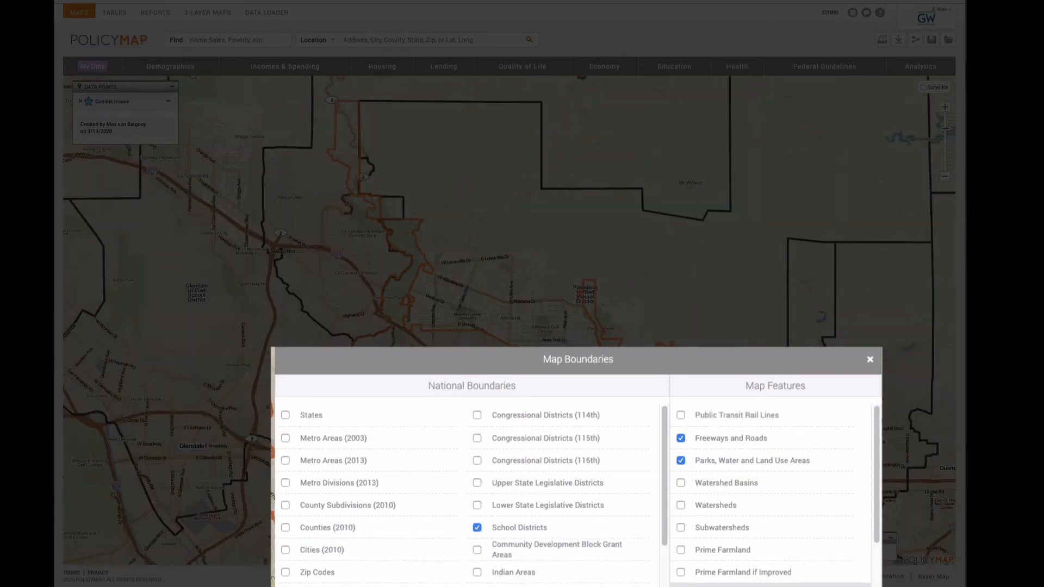
click(870, 359)
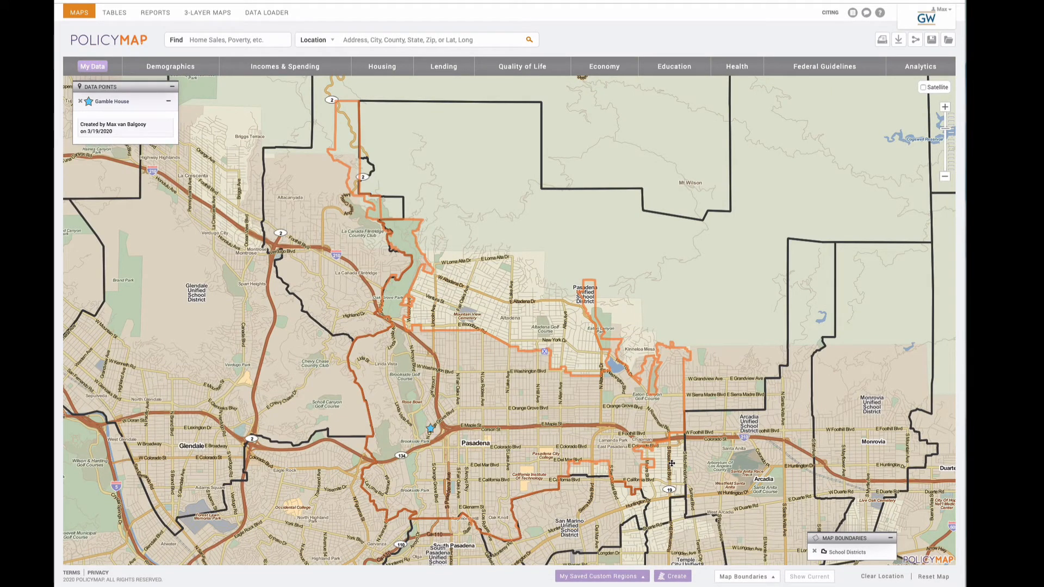
- Zoom out one level and hide the Parks, Water and Land Use Areas boundary layer
click(944, 179)
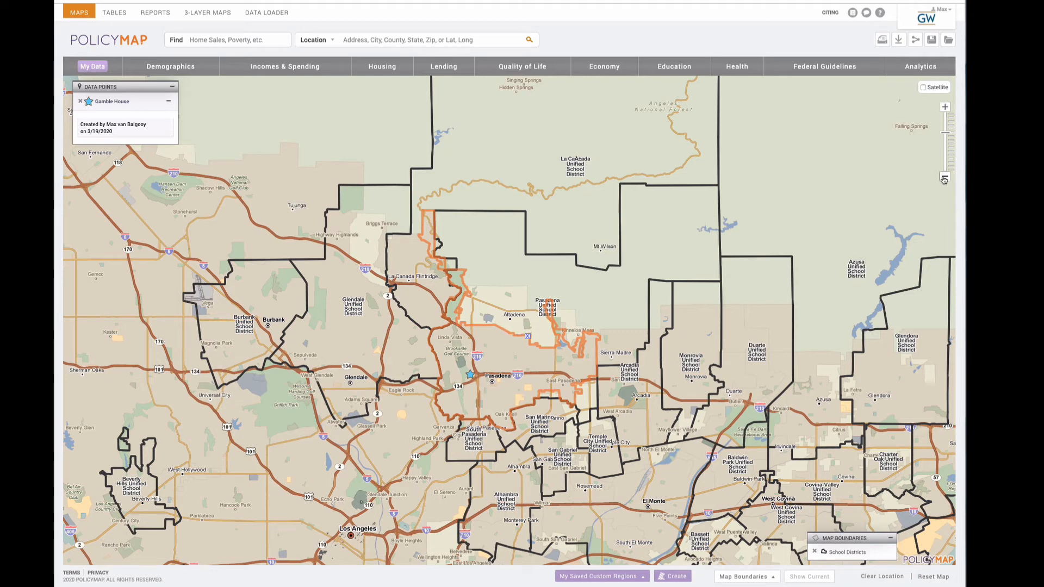
click(770, 578)
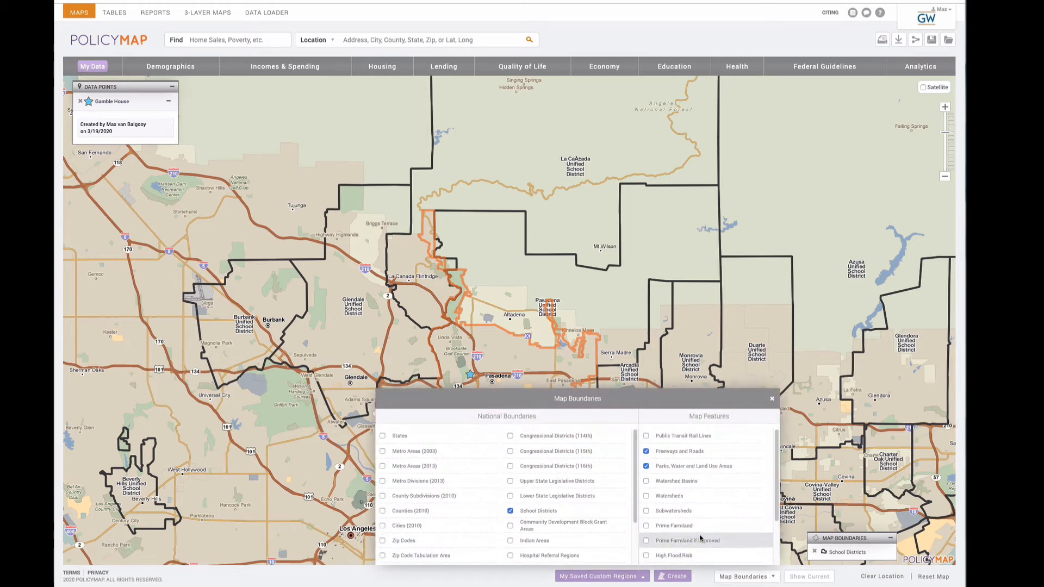
click(646, 467)
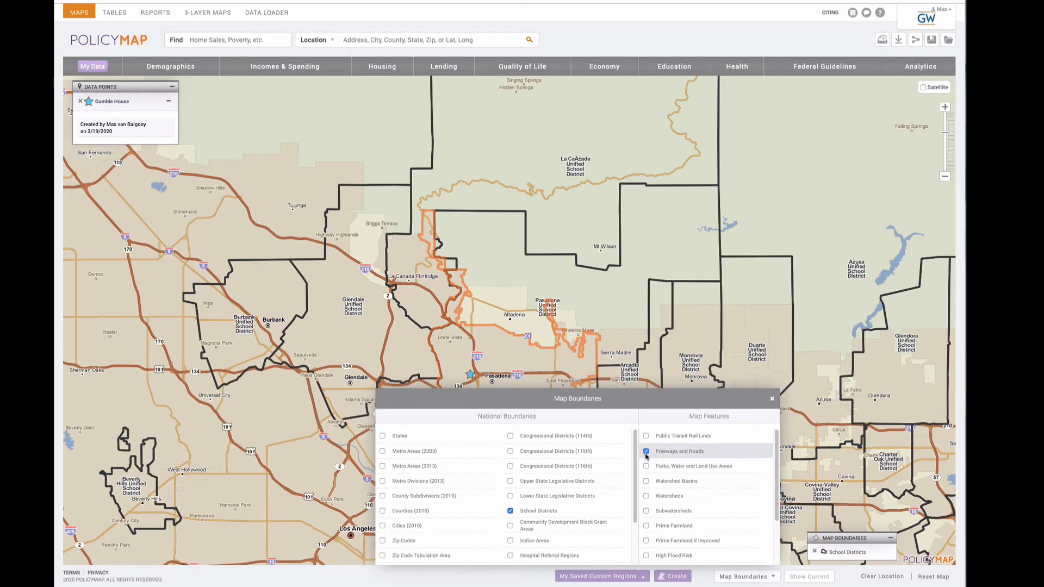
click(771, 399)
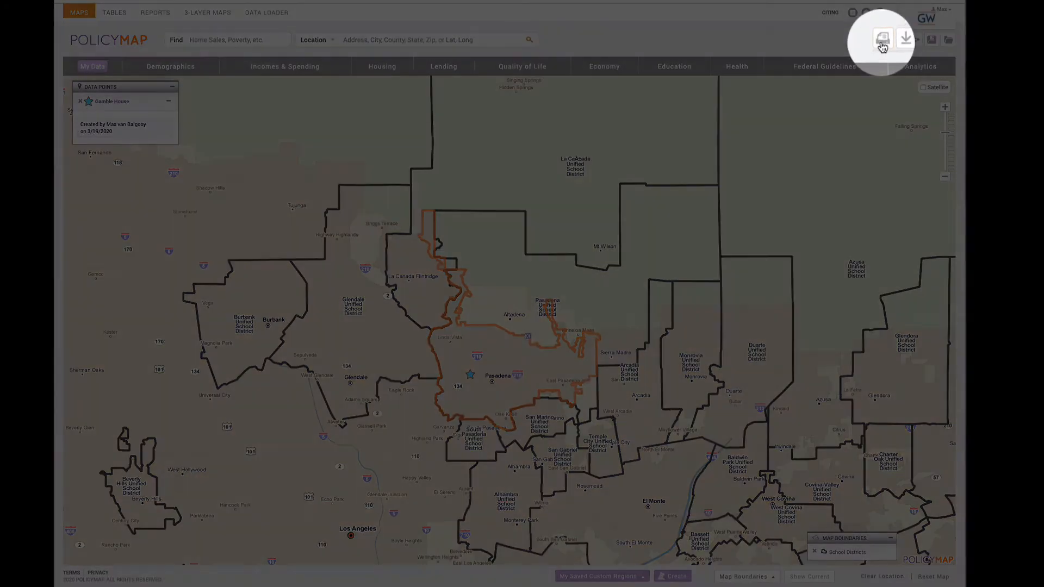
- In the image export settings, name the file 'Map Gample House School Districts'
click(882, 41)
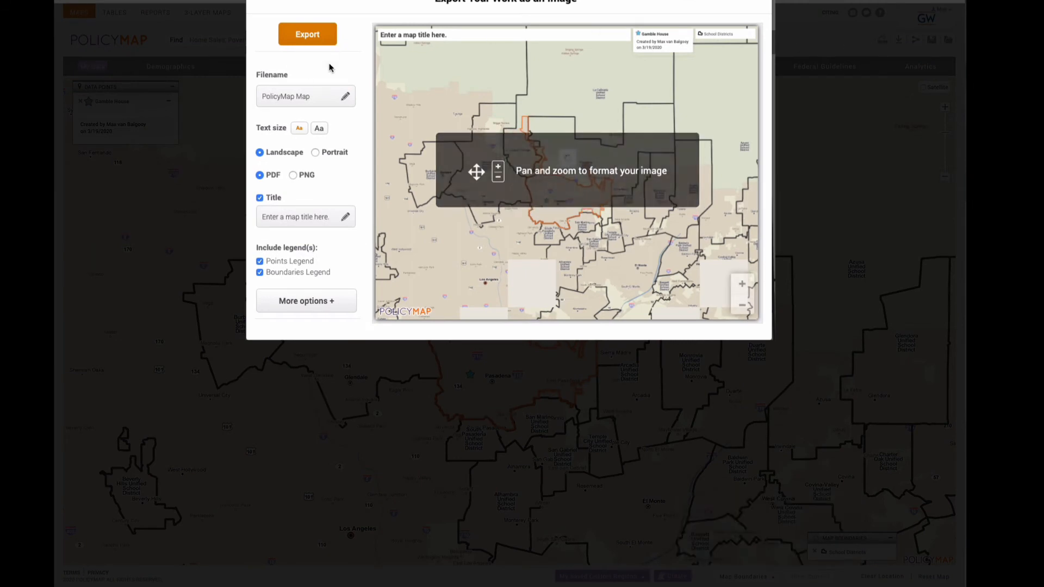
click(288, 95)
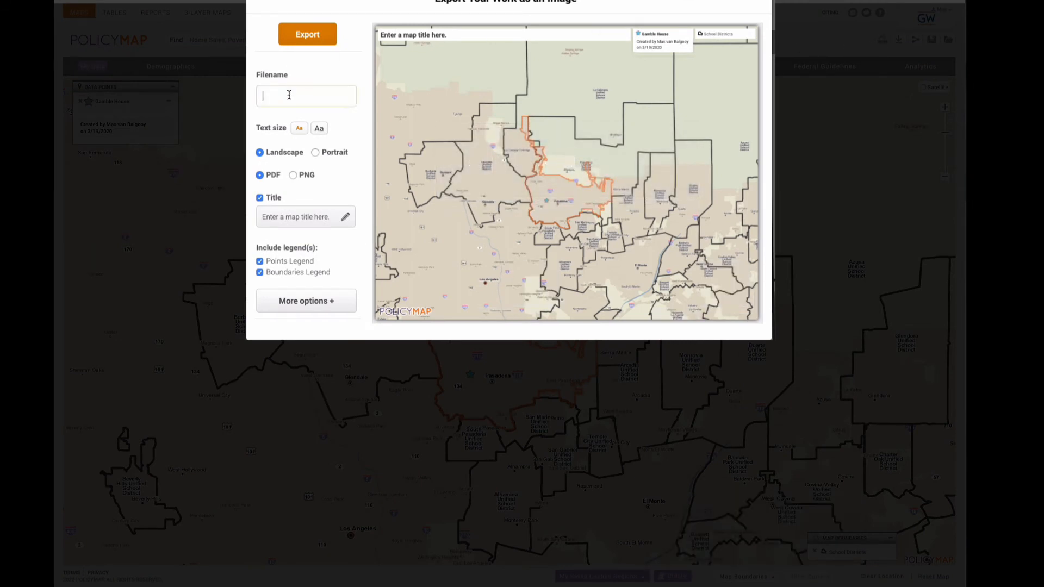
text(Map Gample)
text( House Scho)
text(ol Districts)
- Copy the export file name into the map title
triple_click(297, 96)
key(ctrl+c)
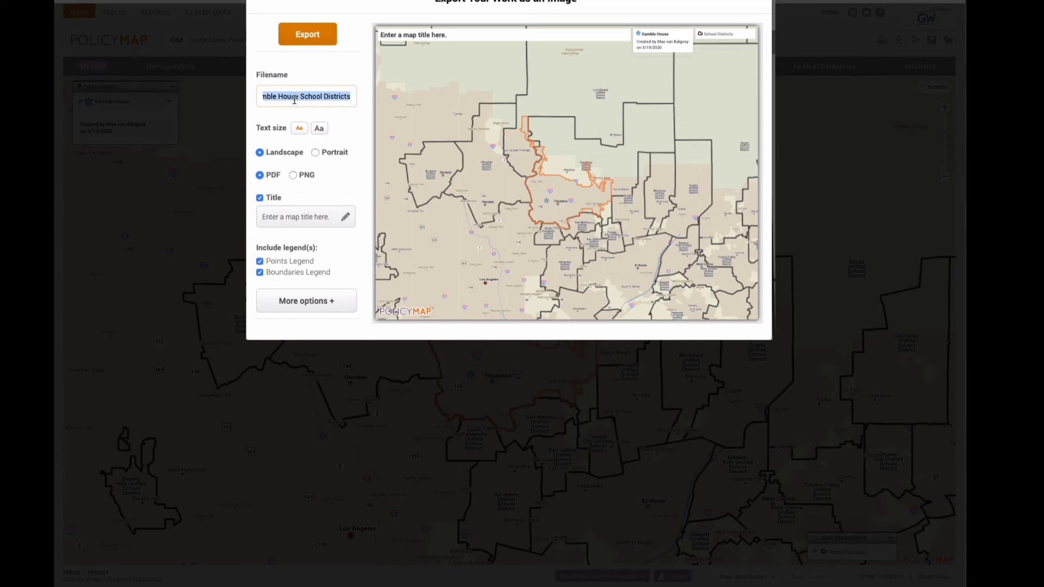
click(279, 214)
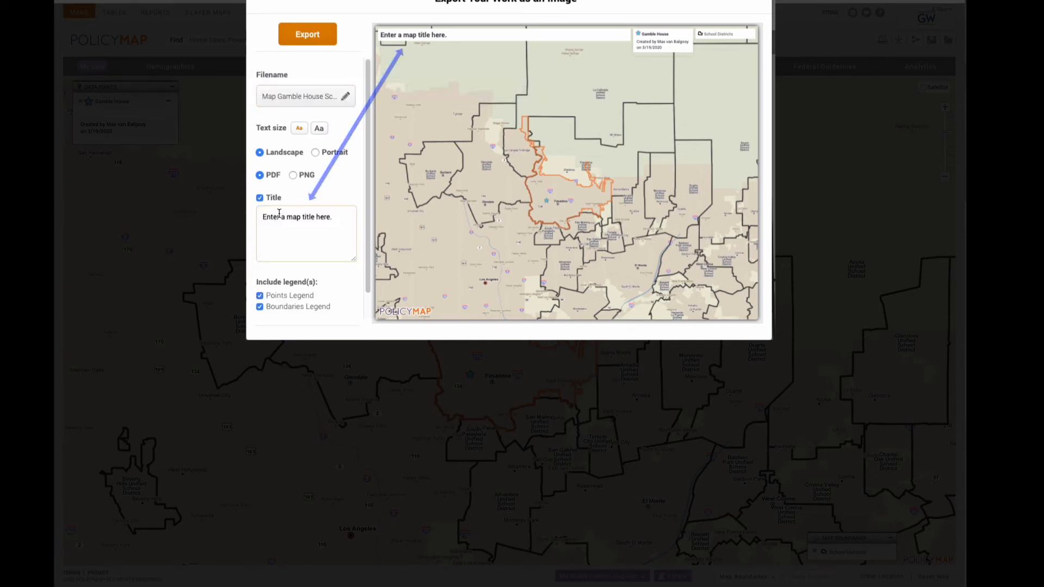
key(ctrl+v)
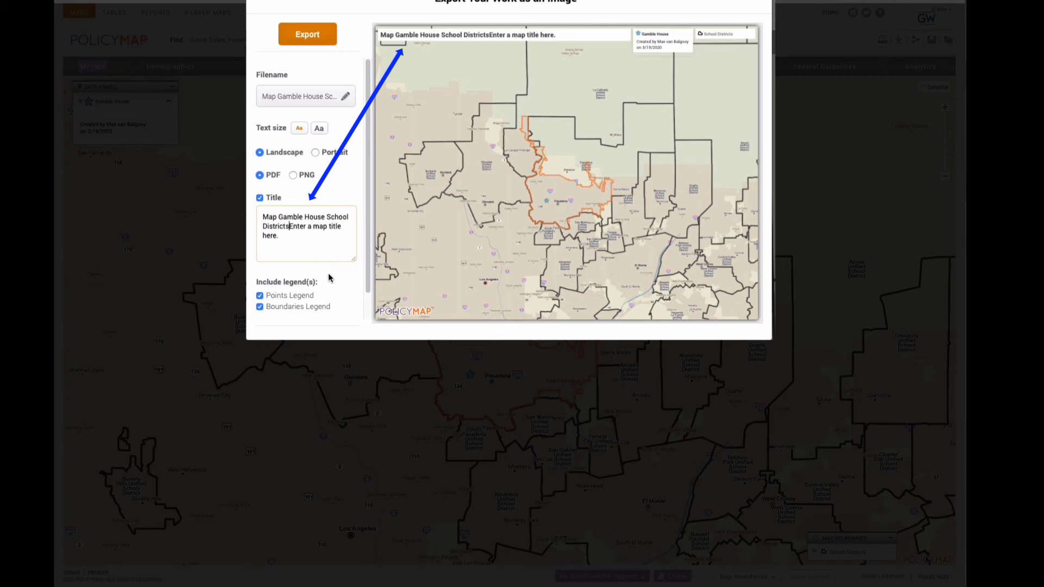
click(329, 274)
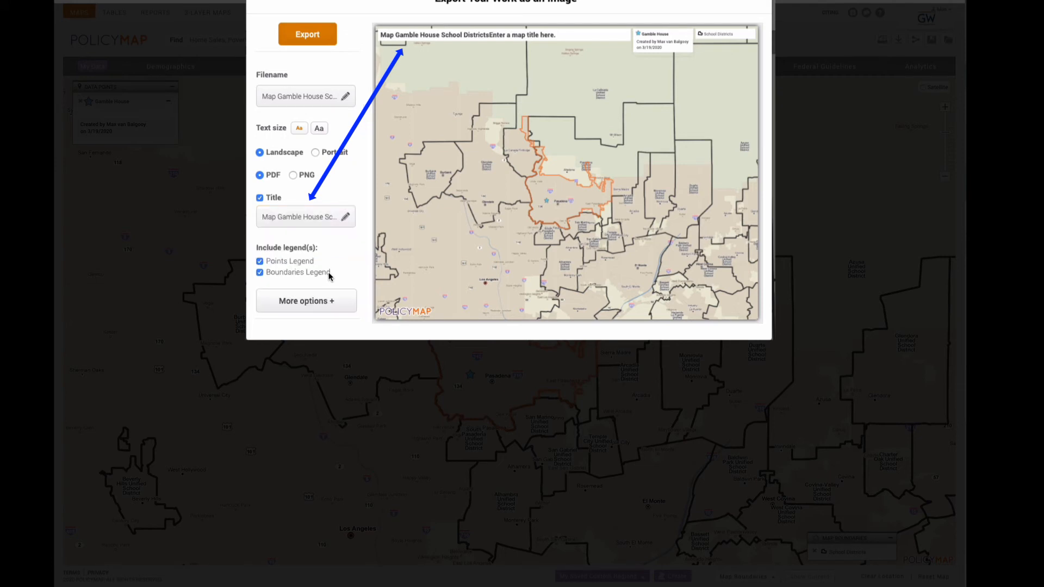
- Trim the placeholder text and leading 'Map' so the title reads 'Gamble House School Districts'
click(315, 217)
drag(289, 226, 292, 239)
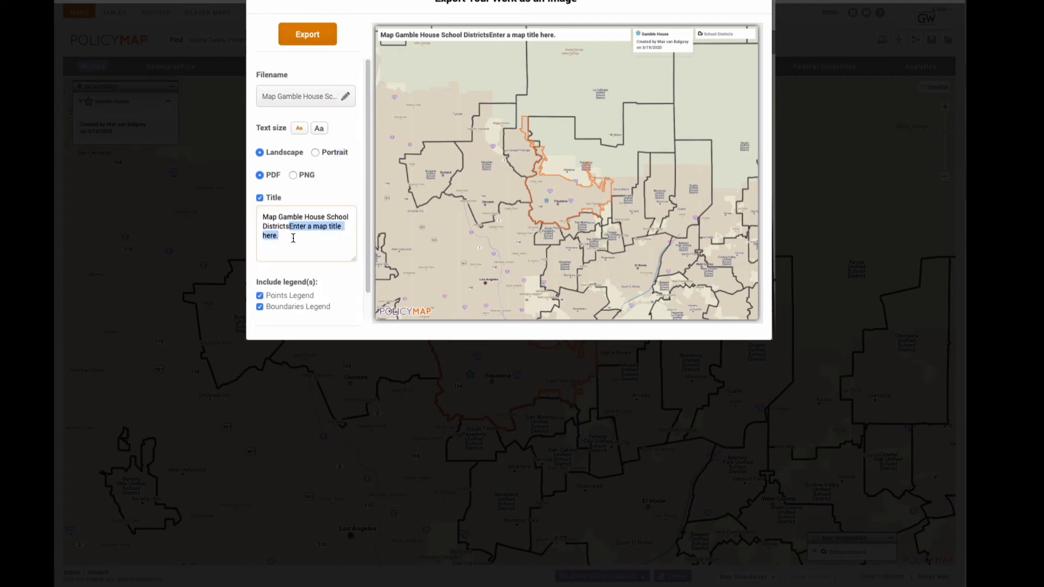
key(BackSpace)
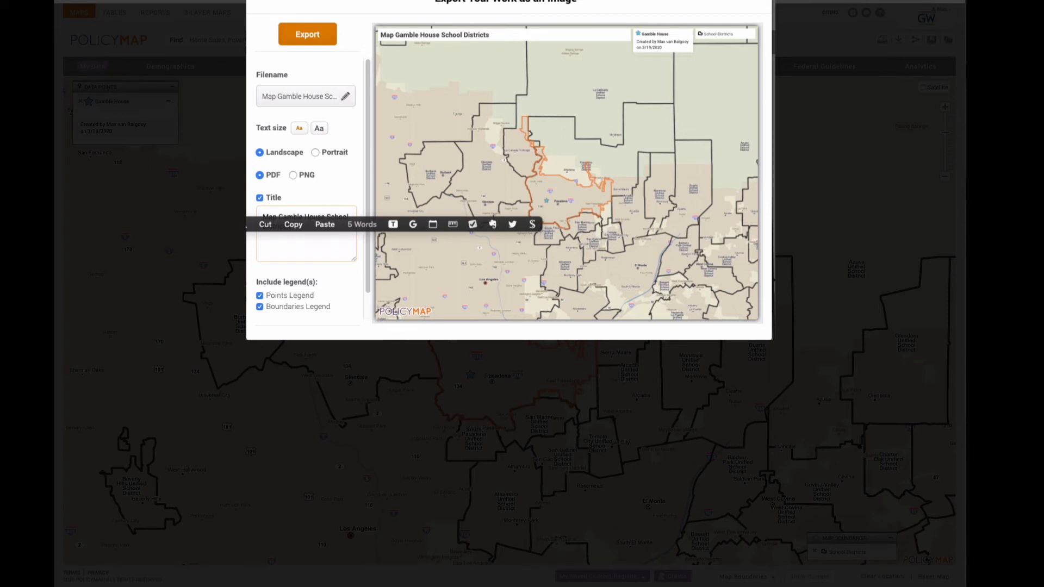
click(326, 274)
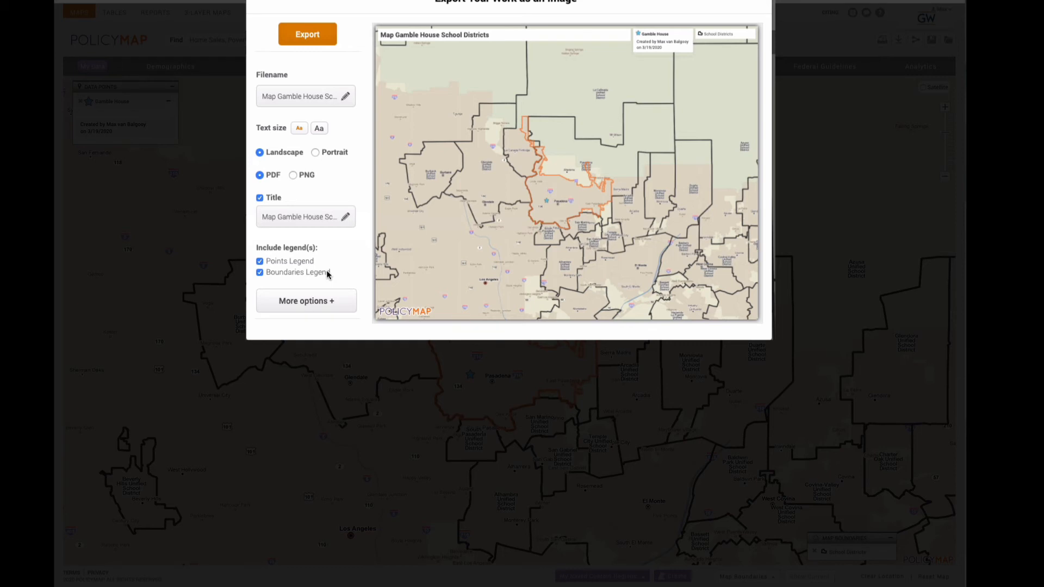
click(274, 216)
drag(274, 216, 259, 215)
key(Delete)
key(Delete)
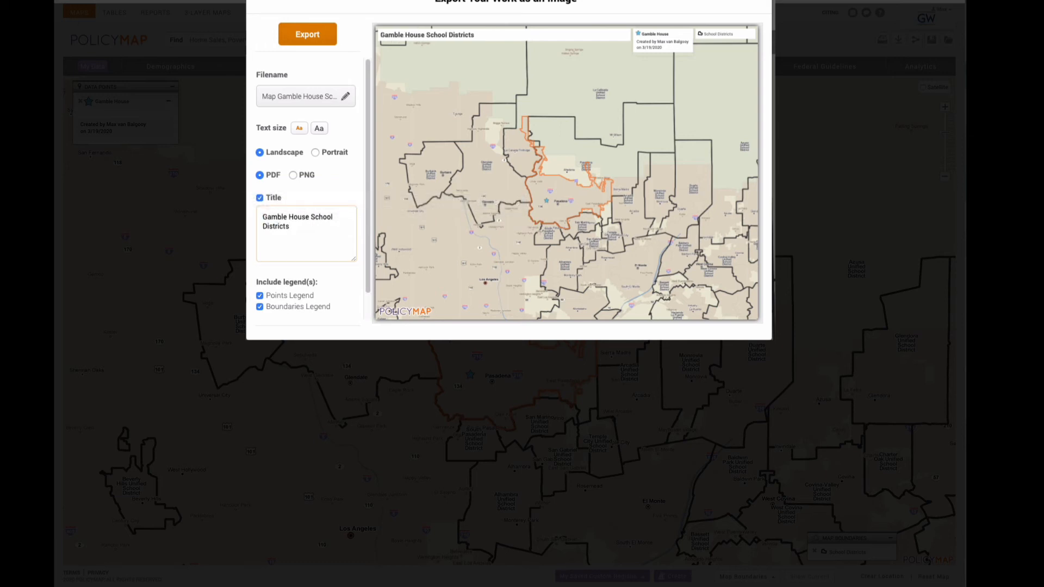
- Exclude the points legend, School Districts legend and title, and choose PNG format
click(348, 278)
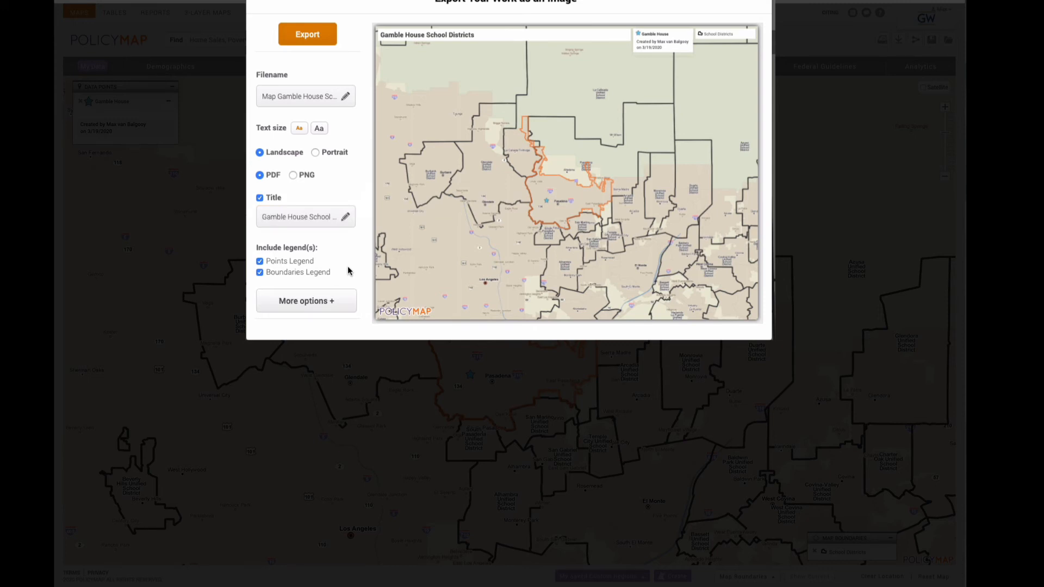
click(260, 262)
click(260, 273)
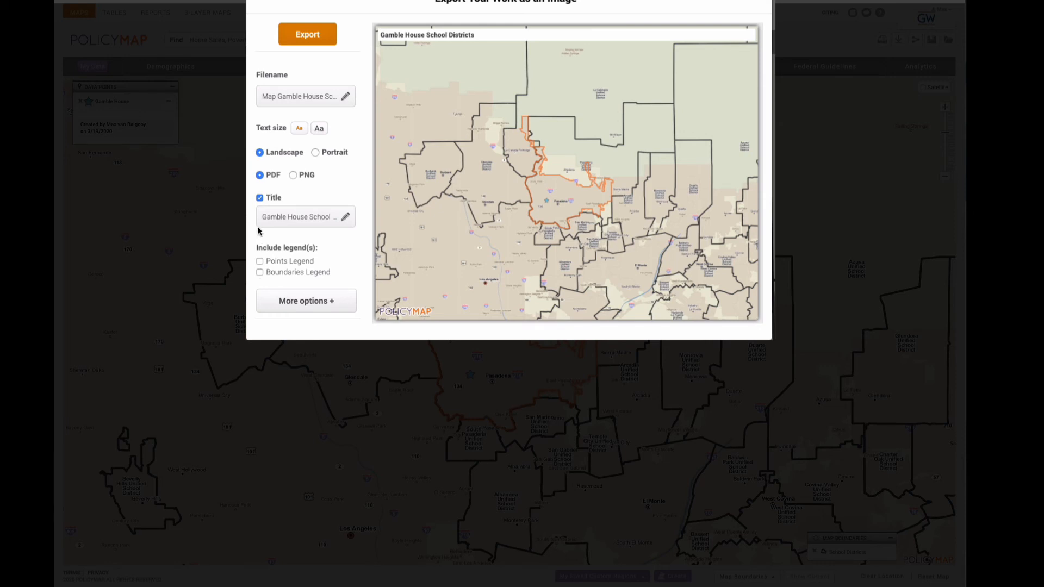
click(259, 199)
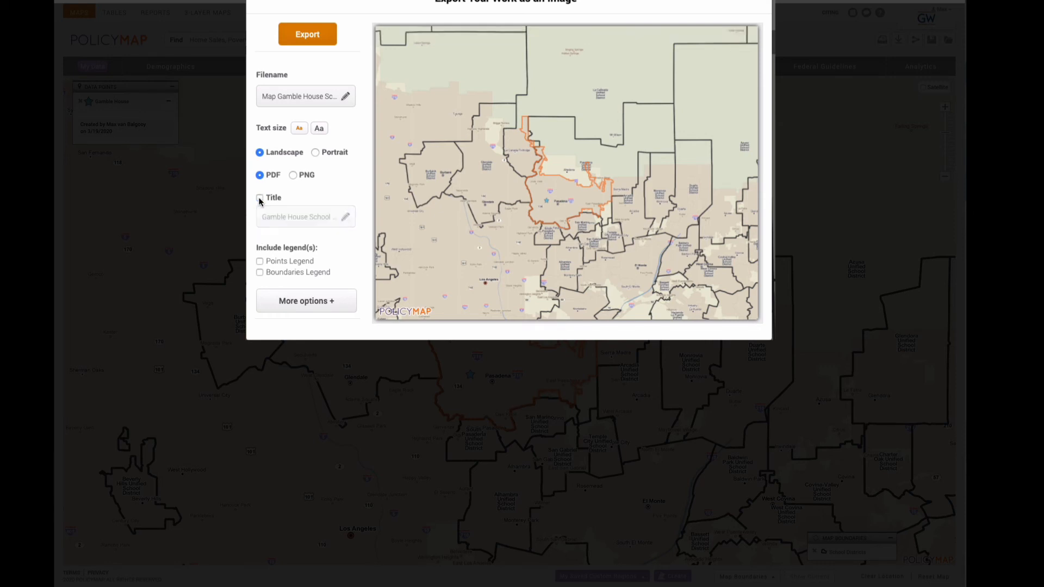
click(294, 175)
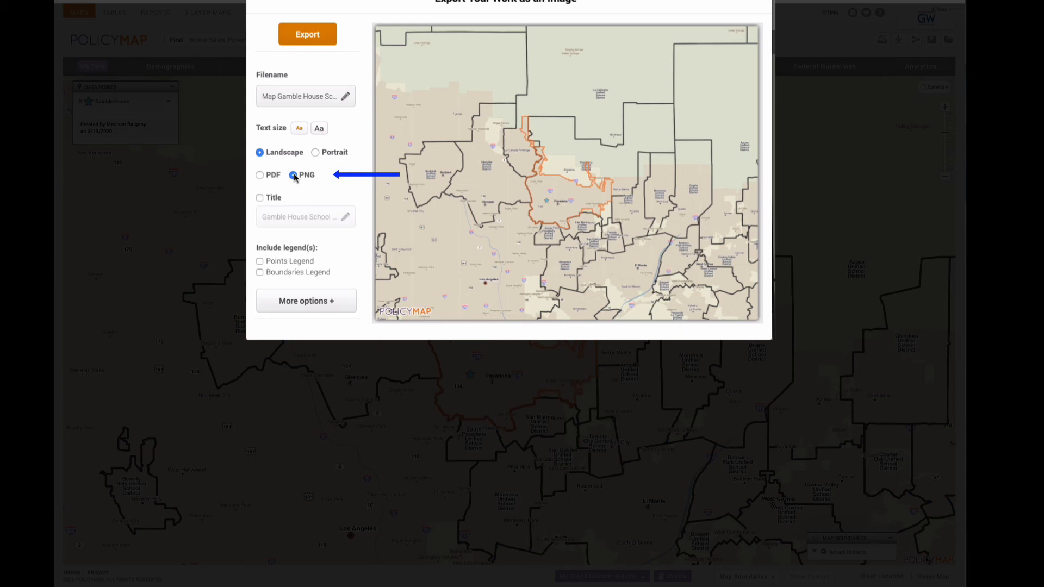
- Shift the export preview upward and zoom it in on Pasadena
mouse_move(652, 241)
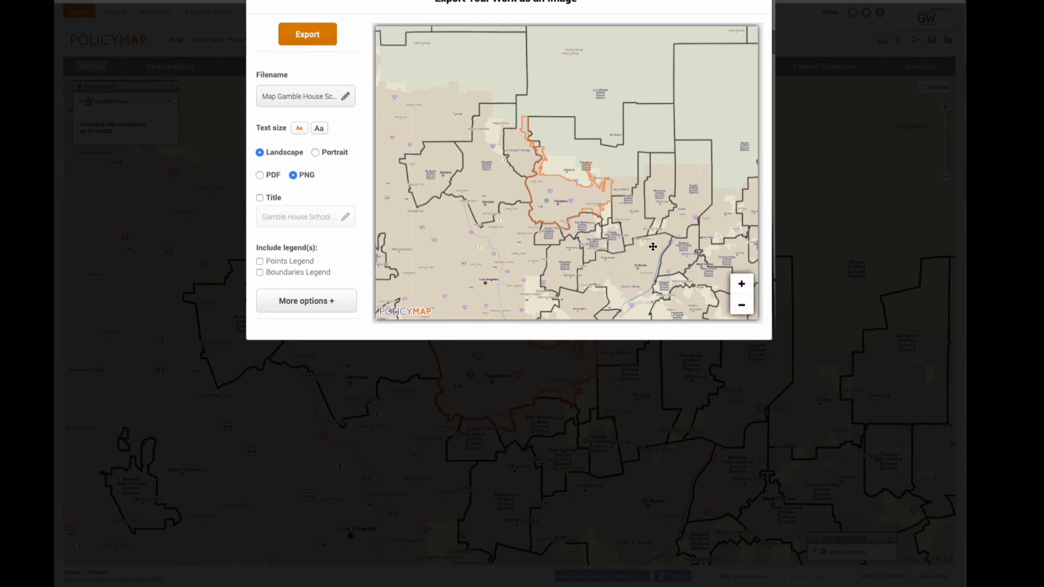
drag(652, 247, 652, 188)
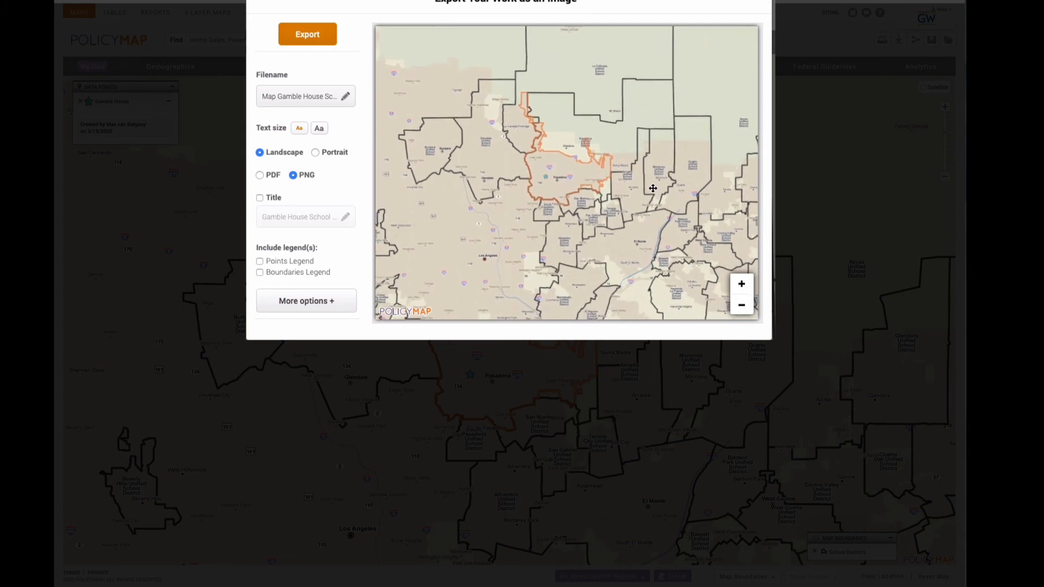
click(741, 286)
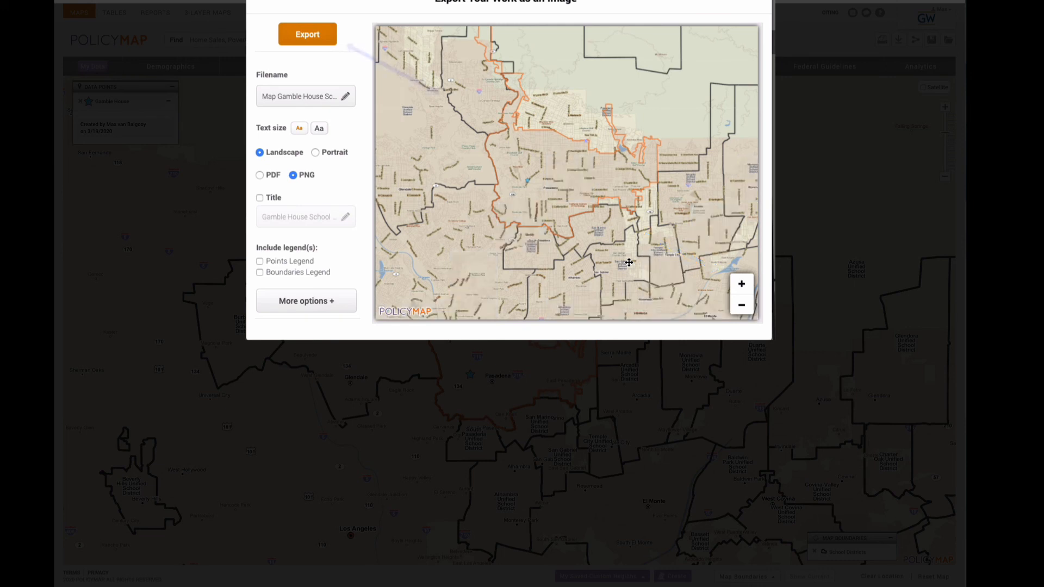
- Run the PNG export and acknowledge the 'image will download momentarily' notice
click(307, 33)
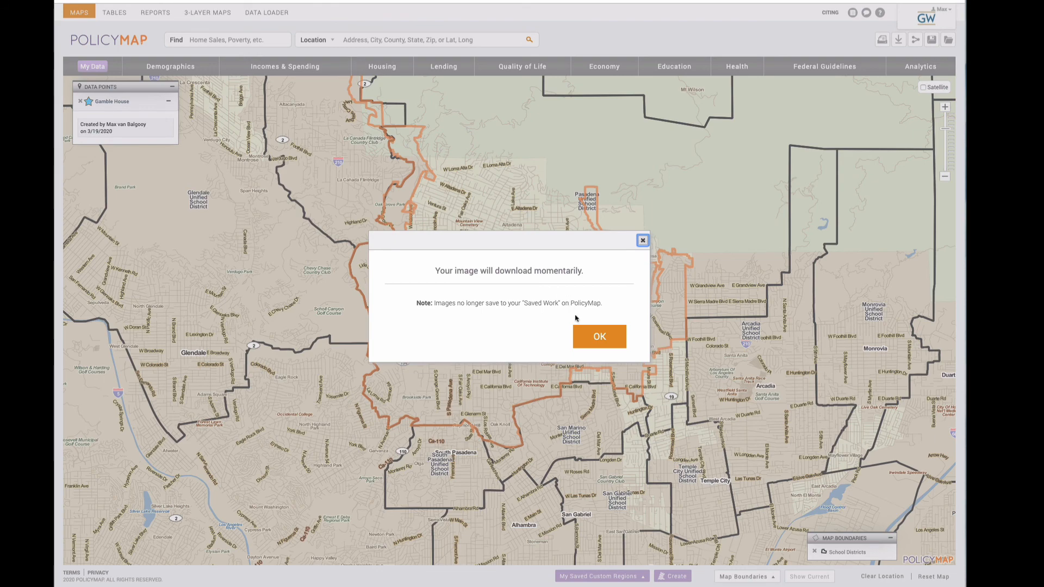
click(593, 334)
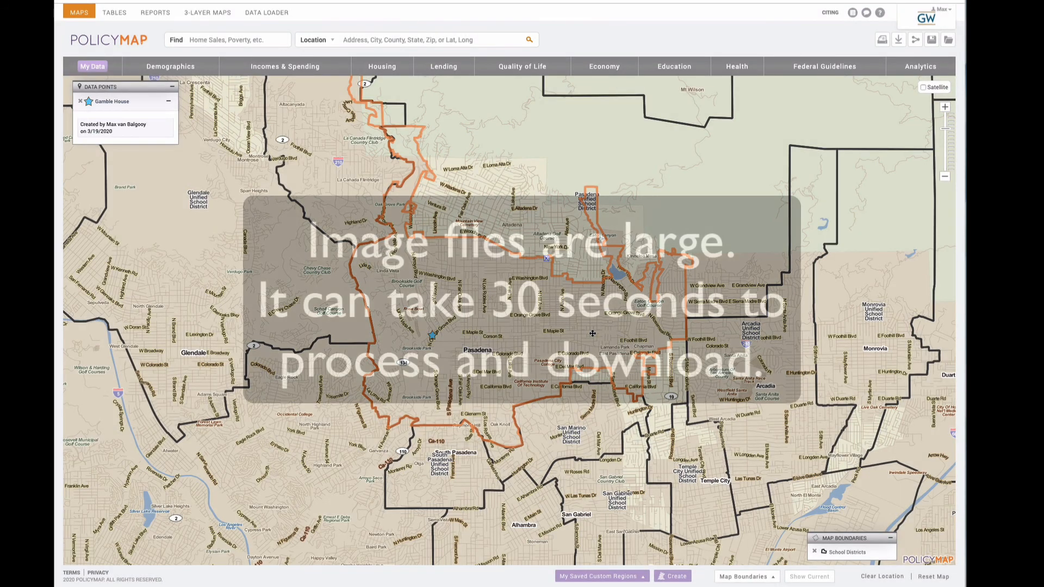